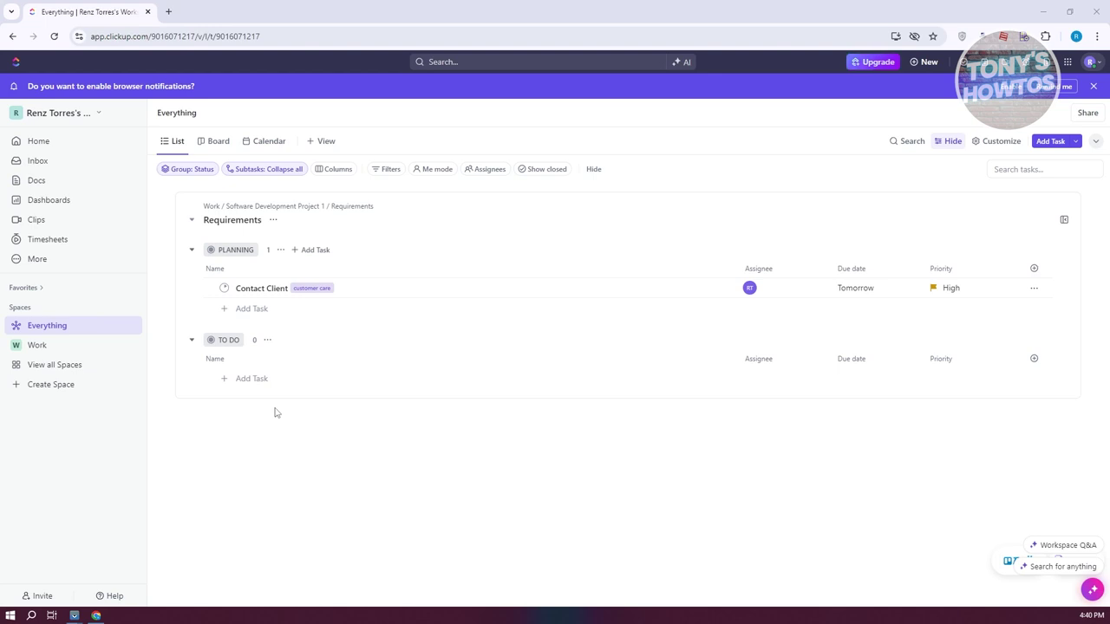
# Step: Start a new space named Personal, make it private, and continue to its workflow setup
pyautogui.click(74, 385)
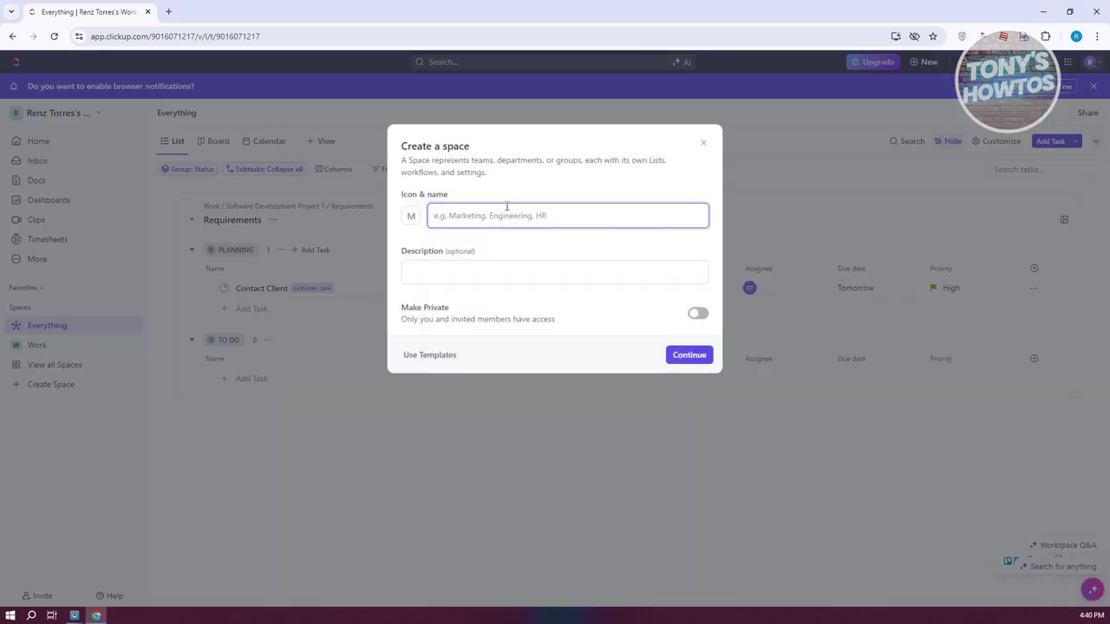
pyautogui.write('Pero')
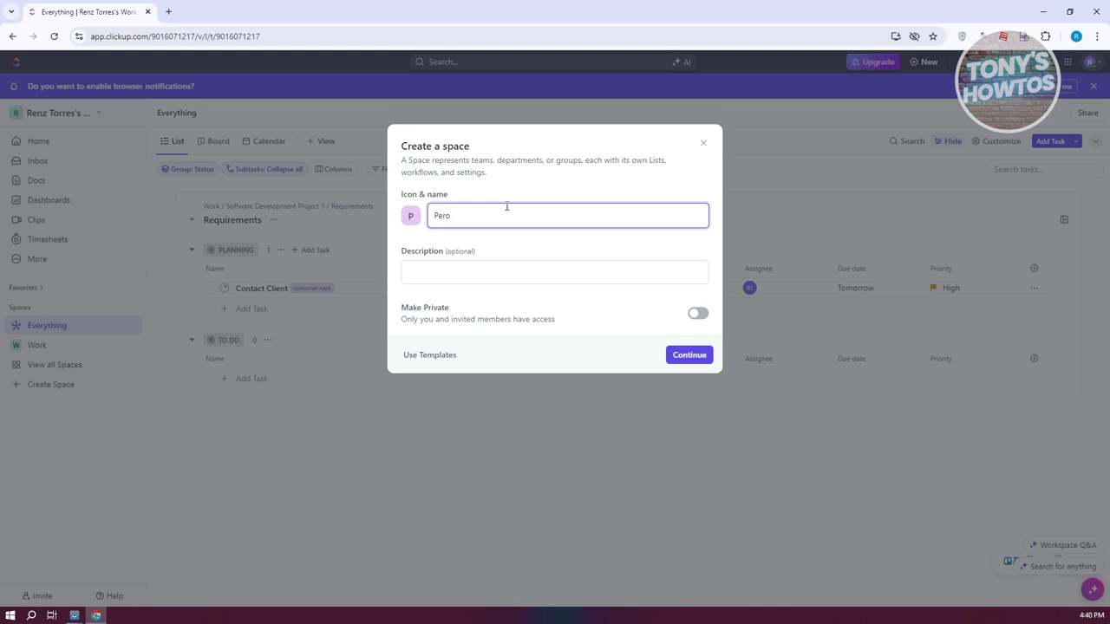
pyautogui.press('BackSpace')
pyautogui.write('sonal')
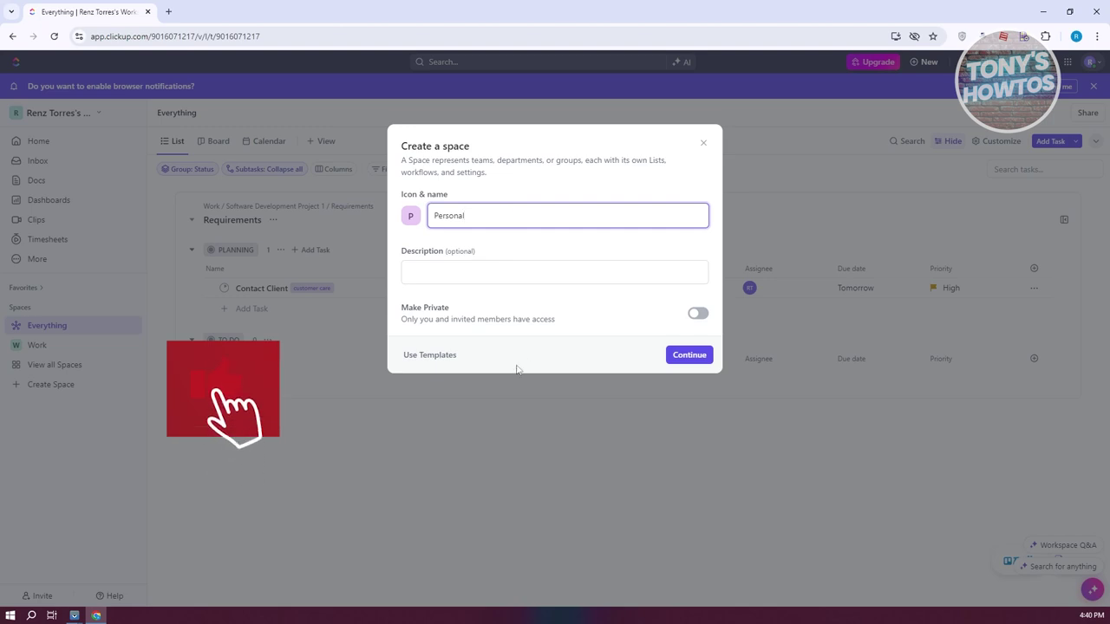
pyautogui.click(699, 322)
pyautogui.click(699, 318)
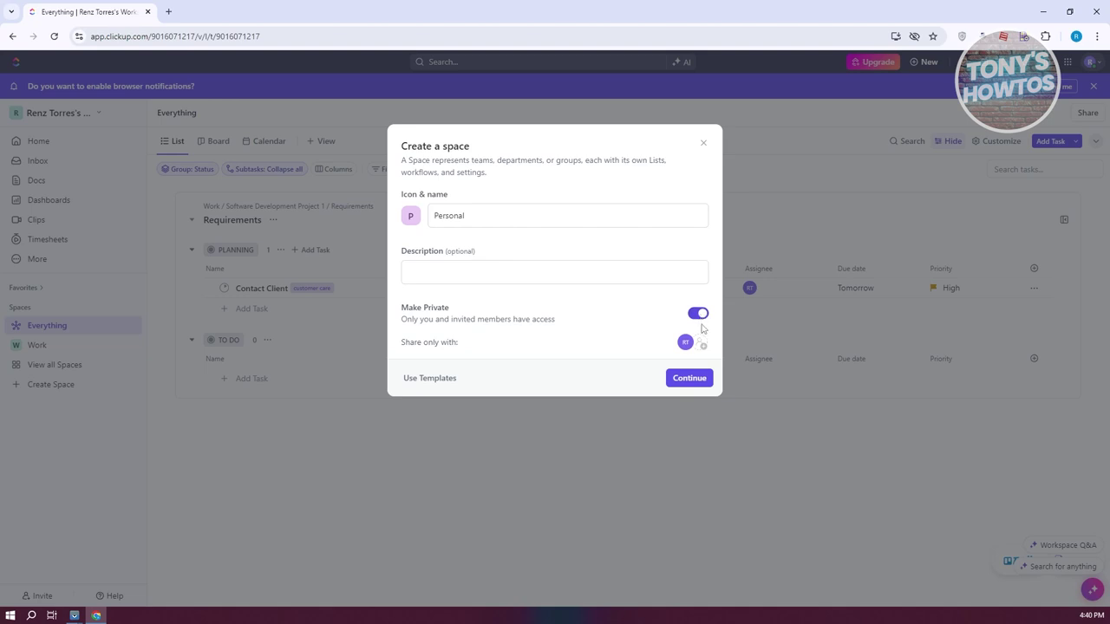
pyautogui.click(675, 382)
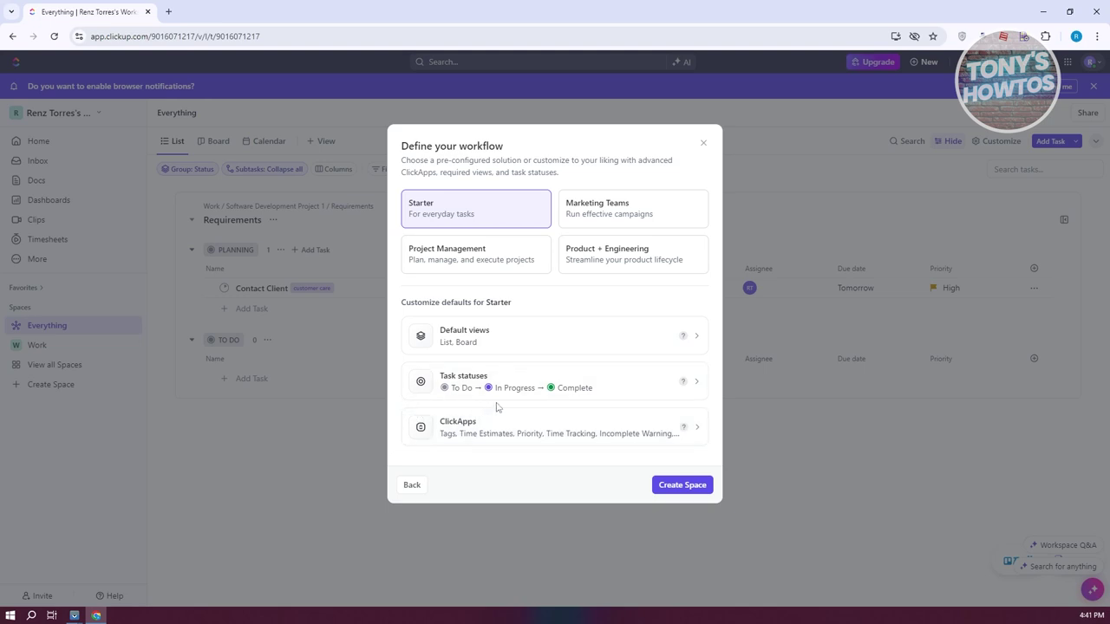
# Step: Add Calendar to the default views of the Starter workflow and create the space
pyautogui.click(518, 341)
pyautogui.click(531, 325)
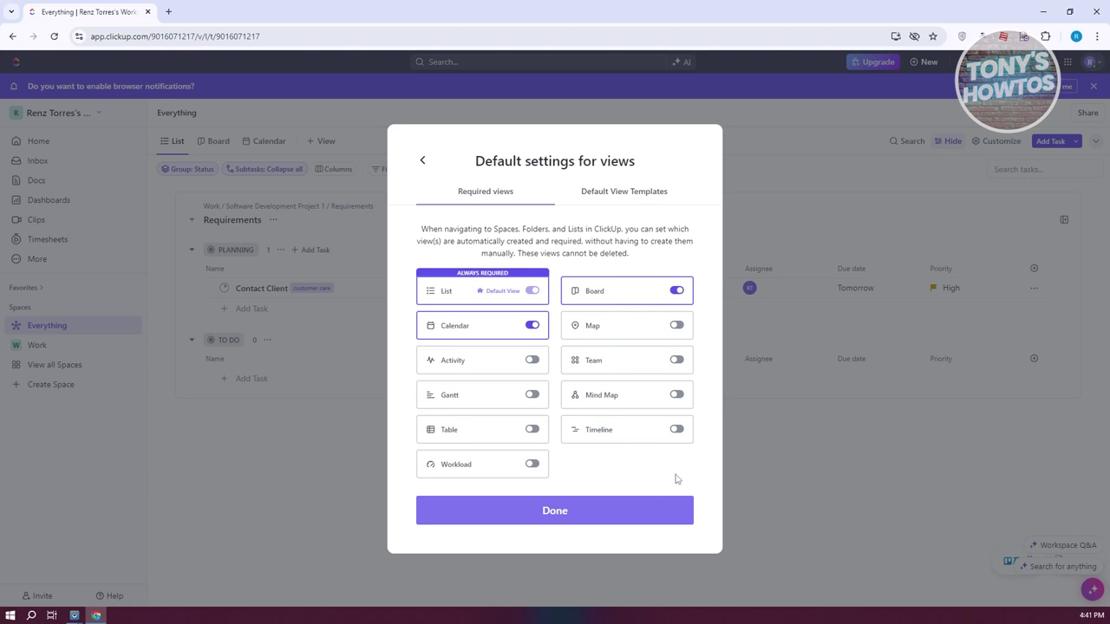
pyautogui.click(624, 510)
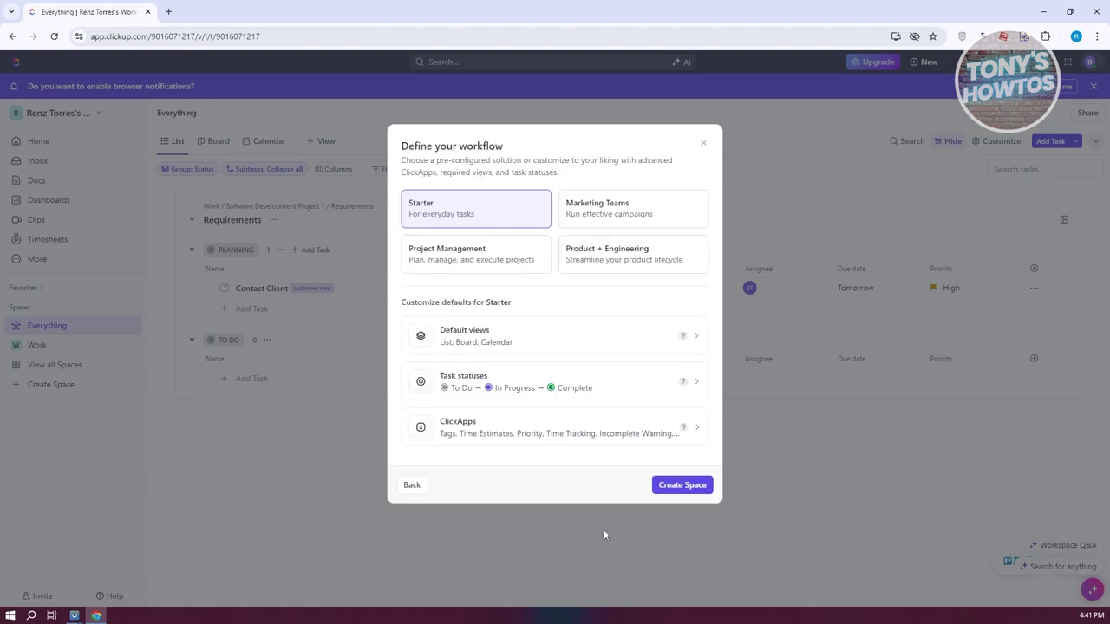
pyautogui.click(684, 485)
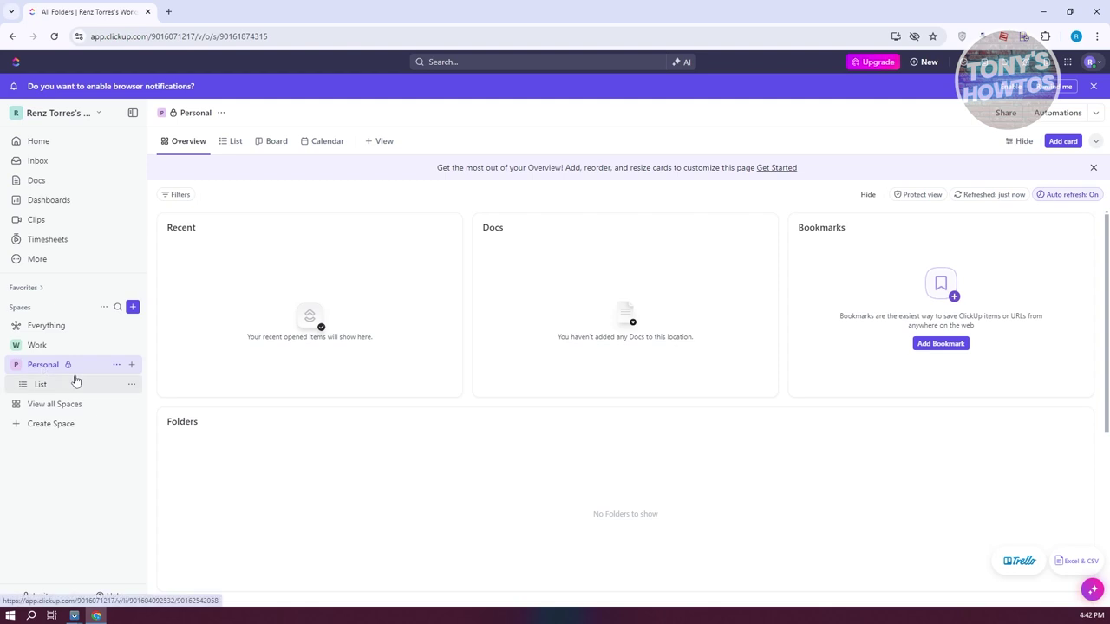
# Step: Delete the default list from the Personal space
pyautogui.click(132, 388)
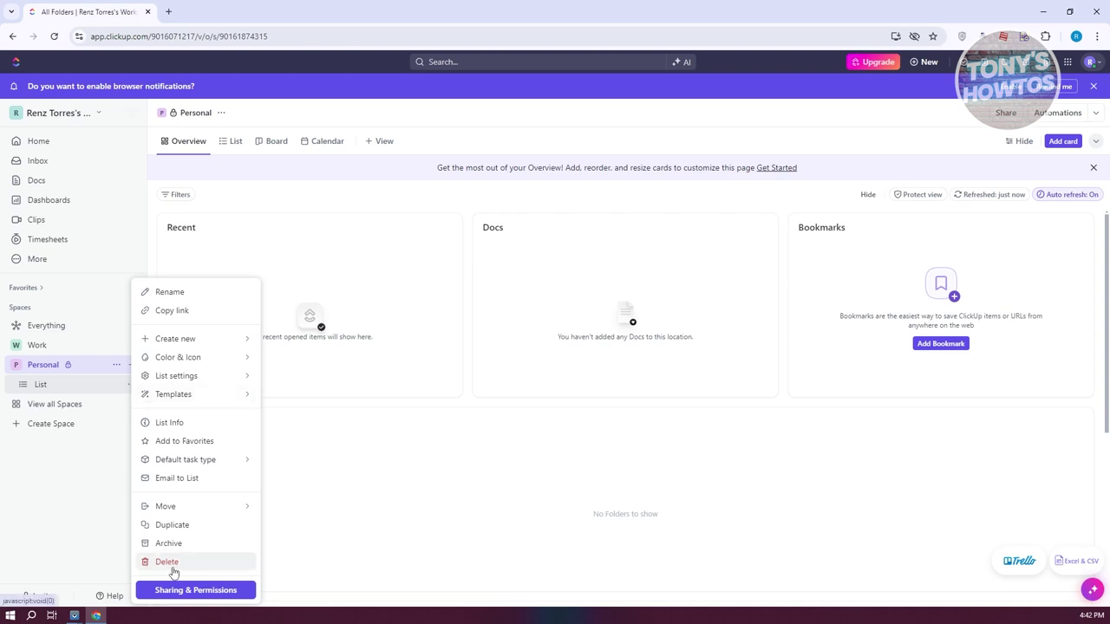
pyautogui.click(167, 562)
pyautogui.click(647, 237)
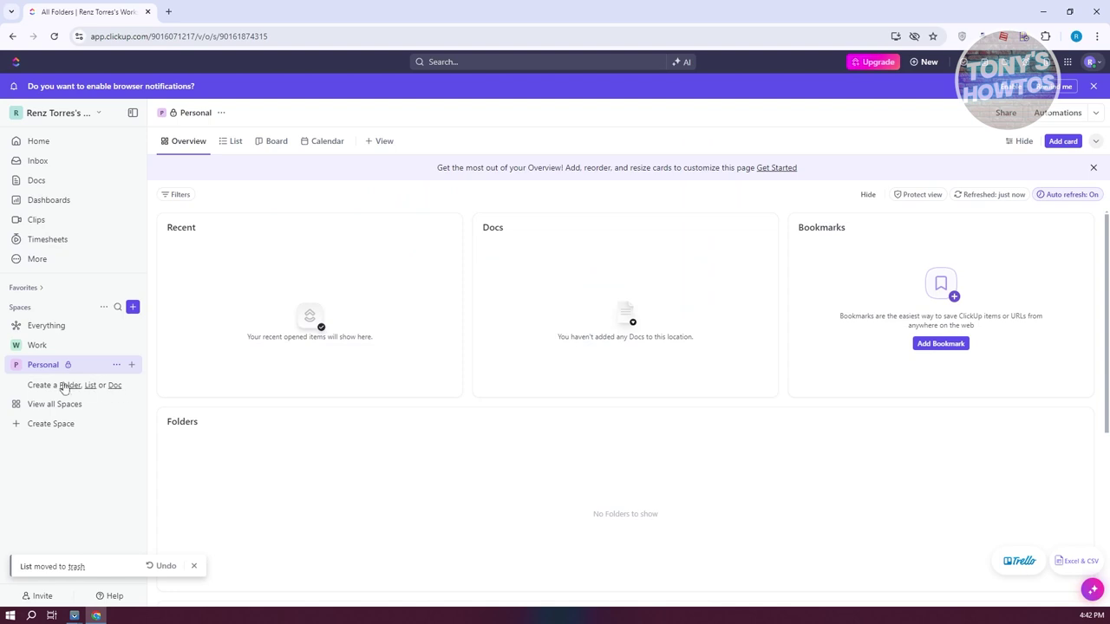
# Step: Start a new folder in the Personal space and name it "Birthday Party!"
pyautogui.click(132, 367)
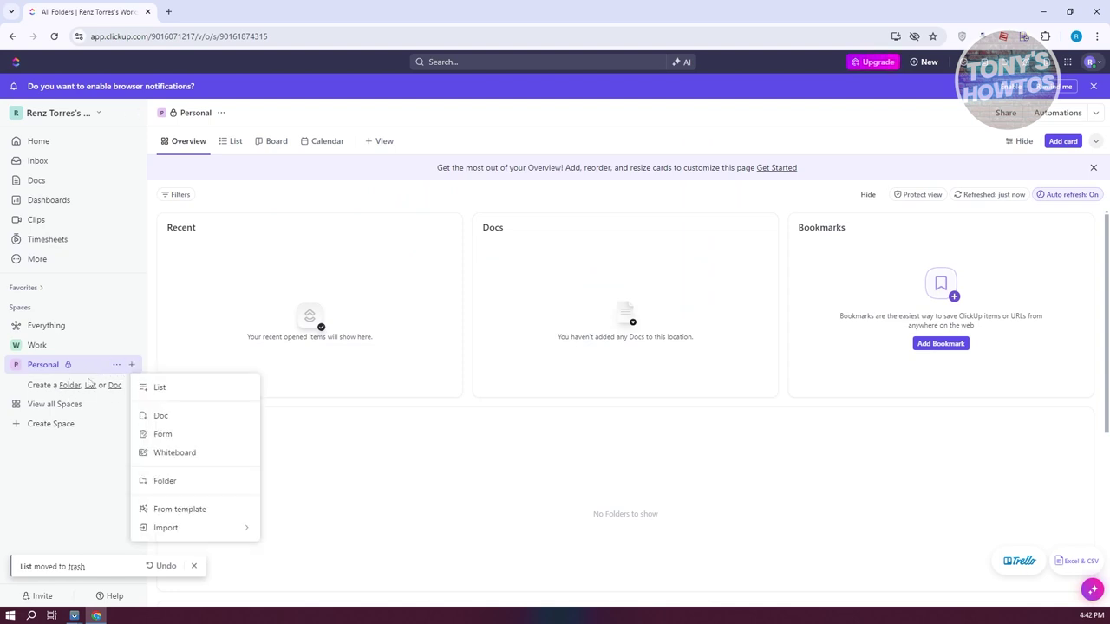
pyautogui.click(204, 484)
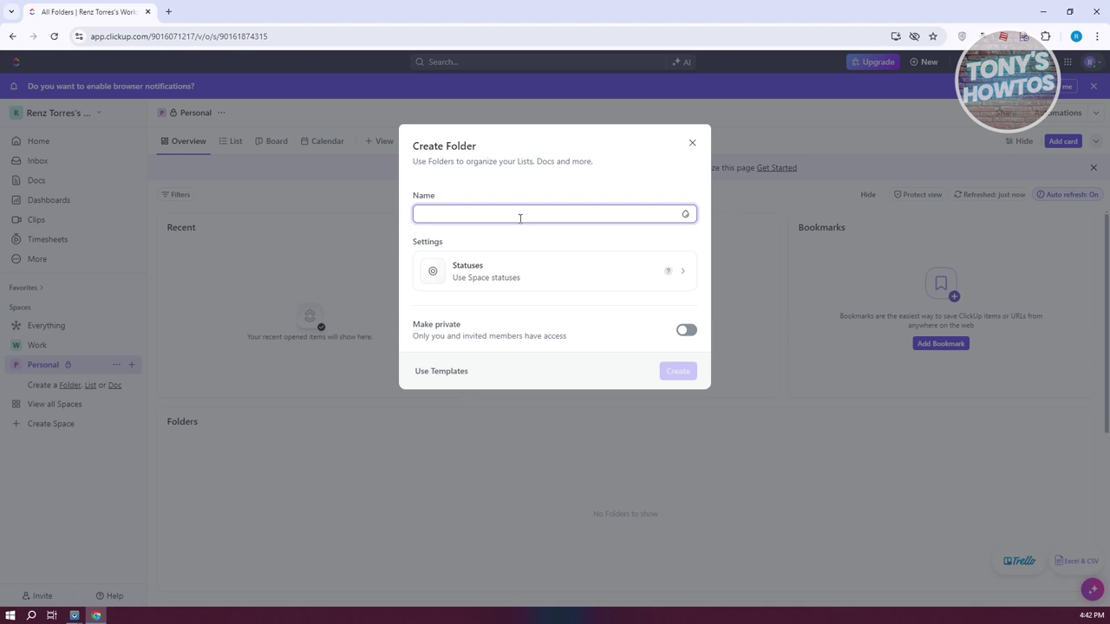
pyautogui.write('Birthday')
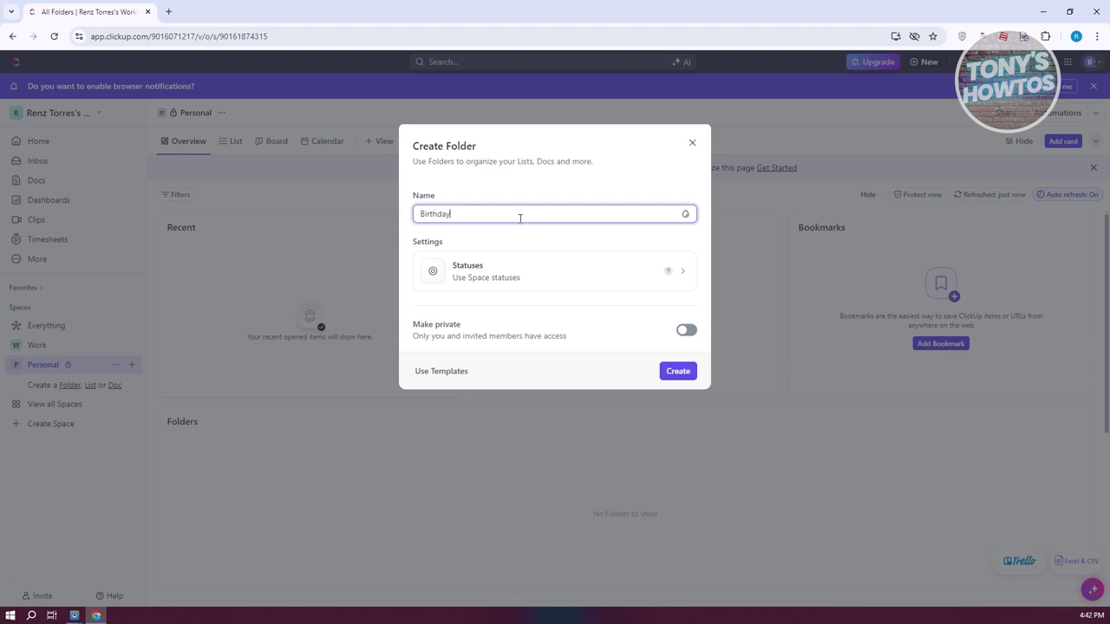
pyautogui.write(' Party')
# Step: Review the folder's status options, keep statuses inherited from the space, and create the folder
pyautogui.click(552, 266)
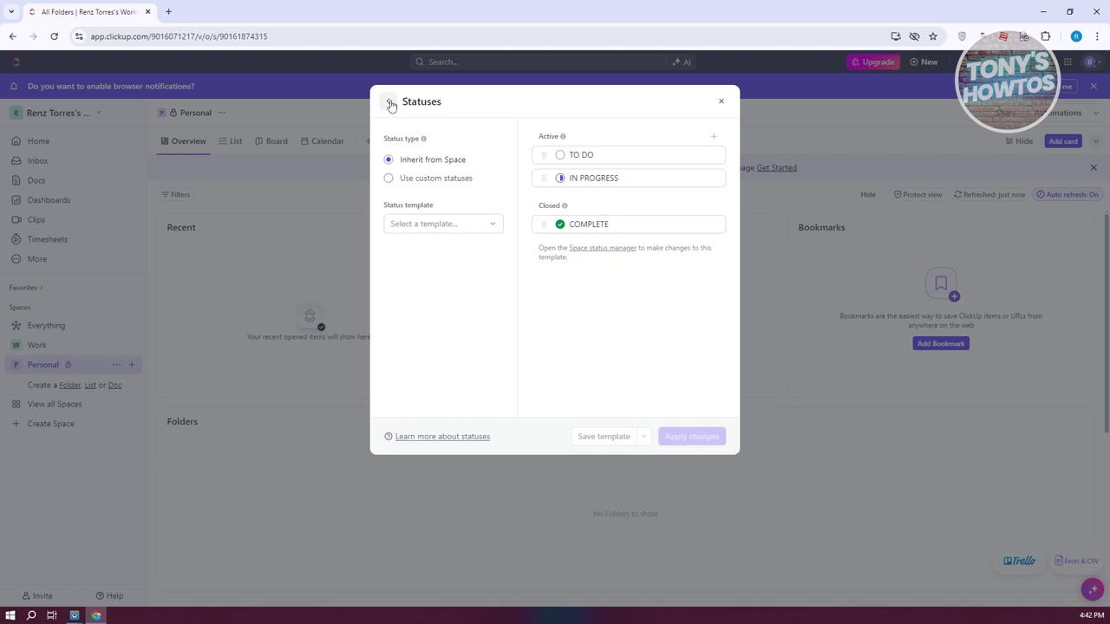
pyautogui.click(387, 180)
pyautogui.click(388, 161)
pyautogui.click(681, 441)
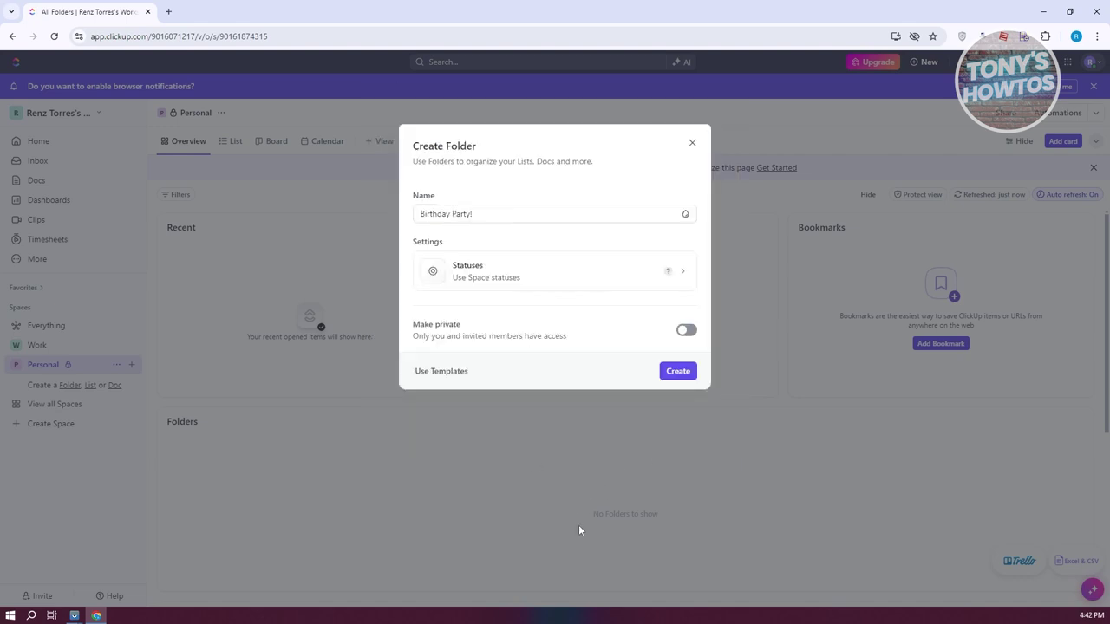
pyautogui.click(687, 371)
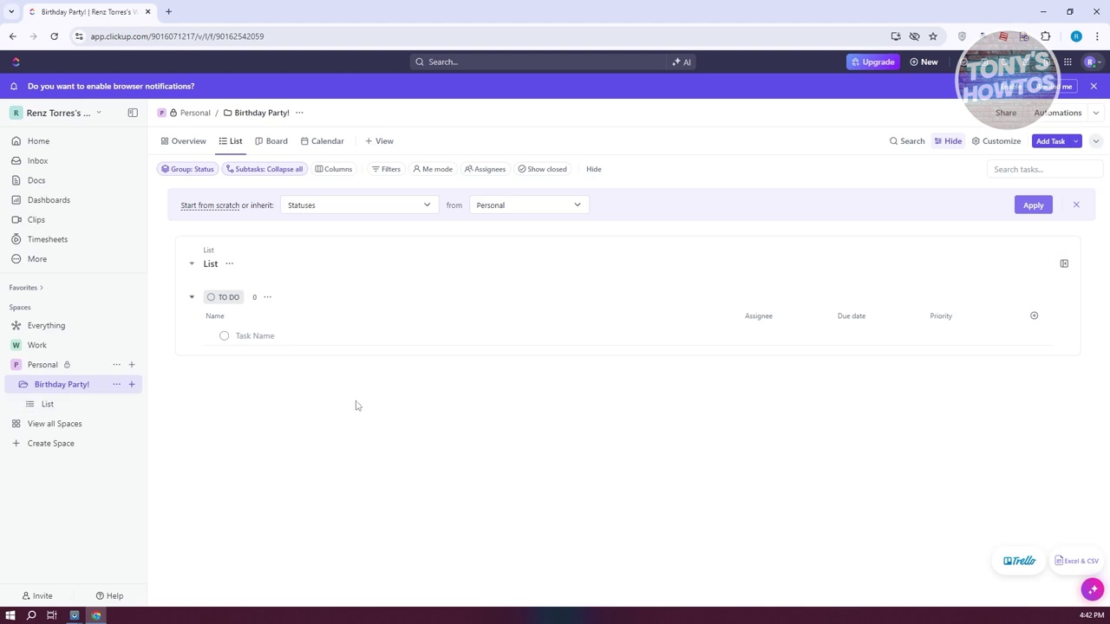
# Step: Rename the list inside the Birthday Party! folder to Invites
pyautogui.click(46, 413)
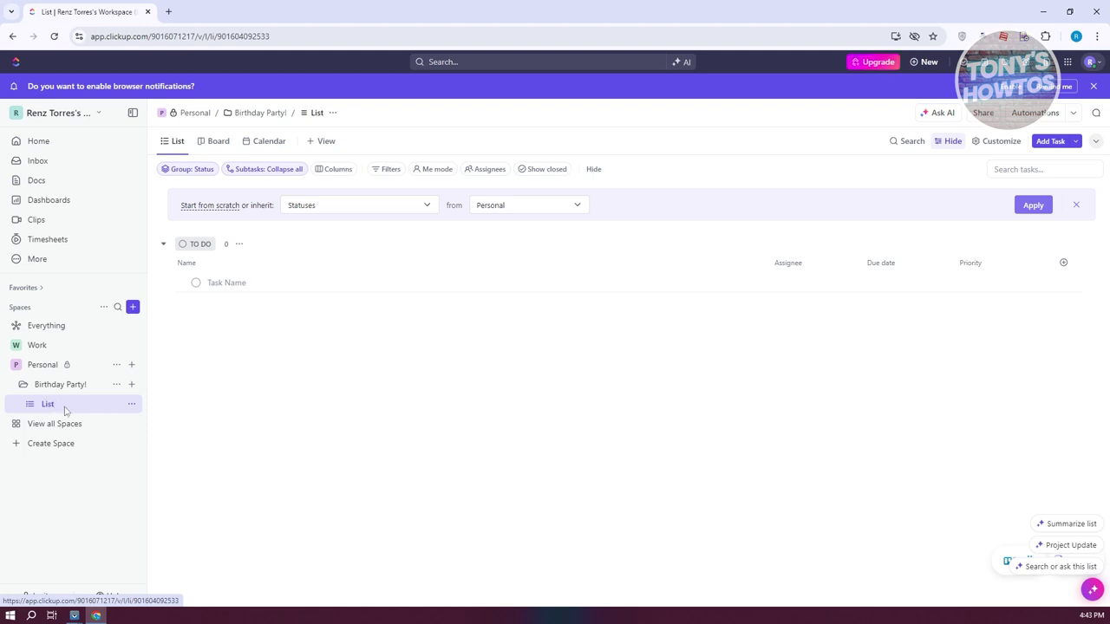
pyautogui.click(131, 404)
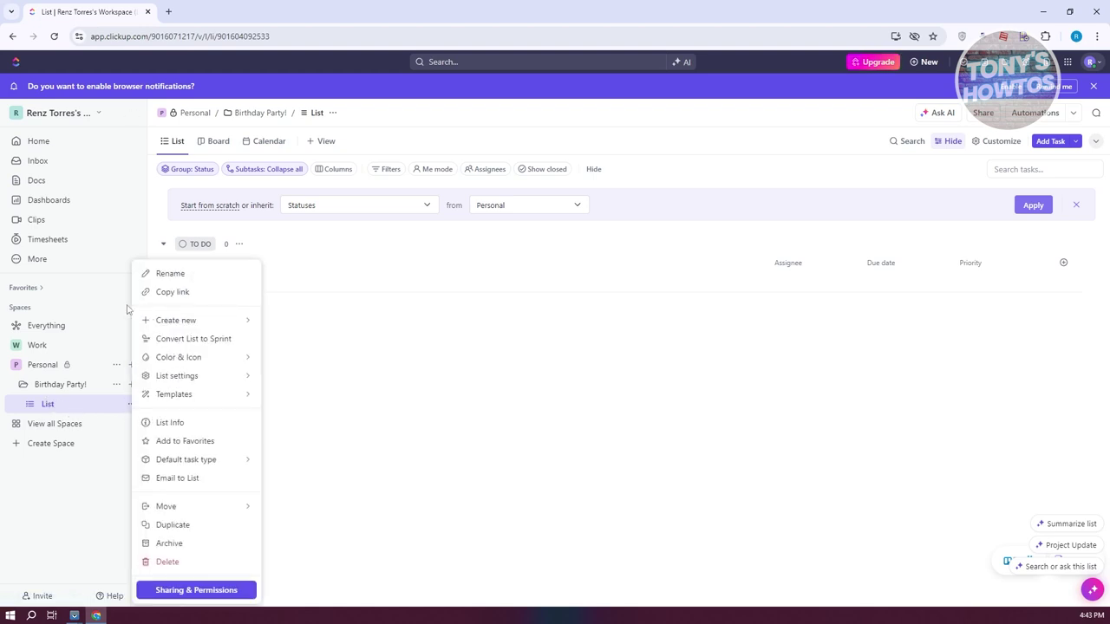
pyautogui.click(211, 278)
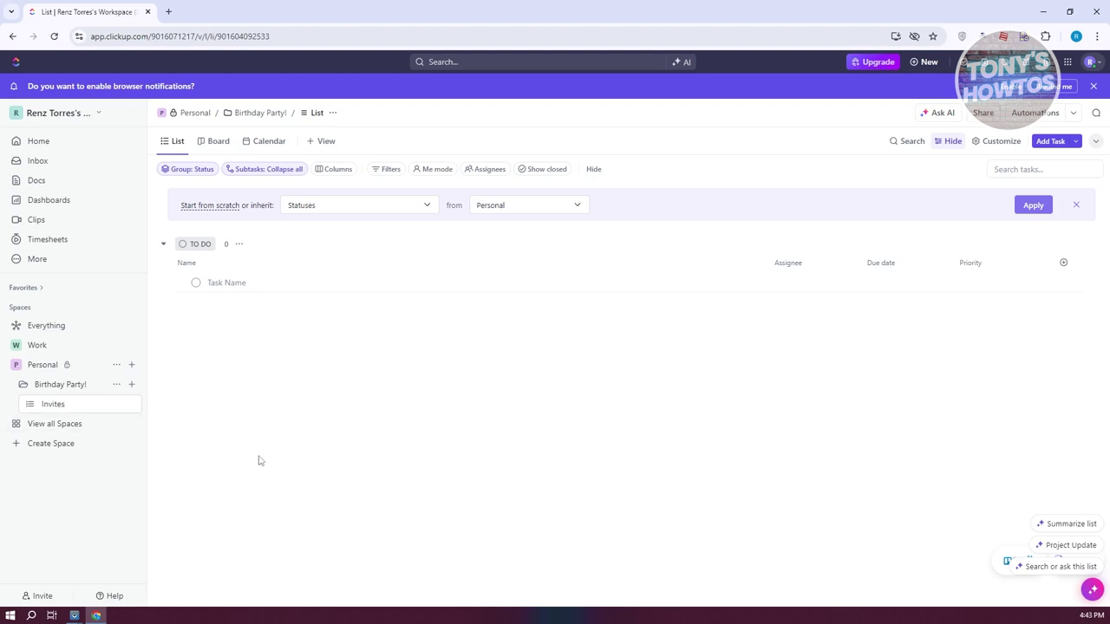
pyautogui.click(179, 446)
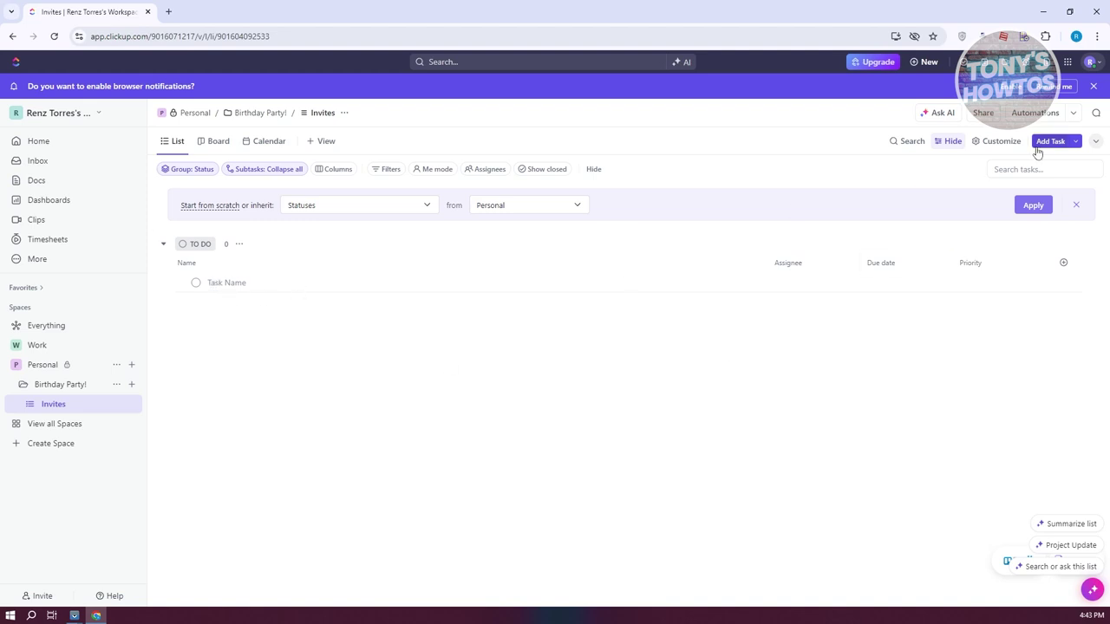
# Step: Start a new task in the Invites list and title it "Invite" followed by the guest's first name
pyautogui.click(1073, 141)
pyautogui.click(998, 185)
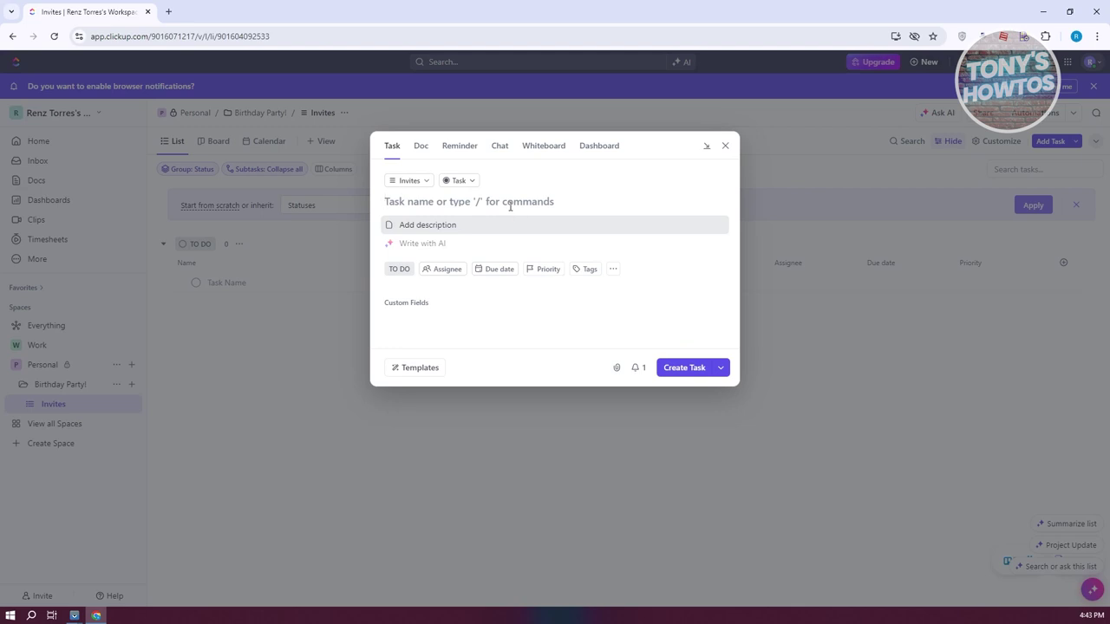
pyautogui.write('Invite Simone')
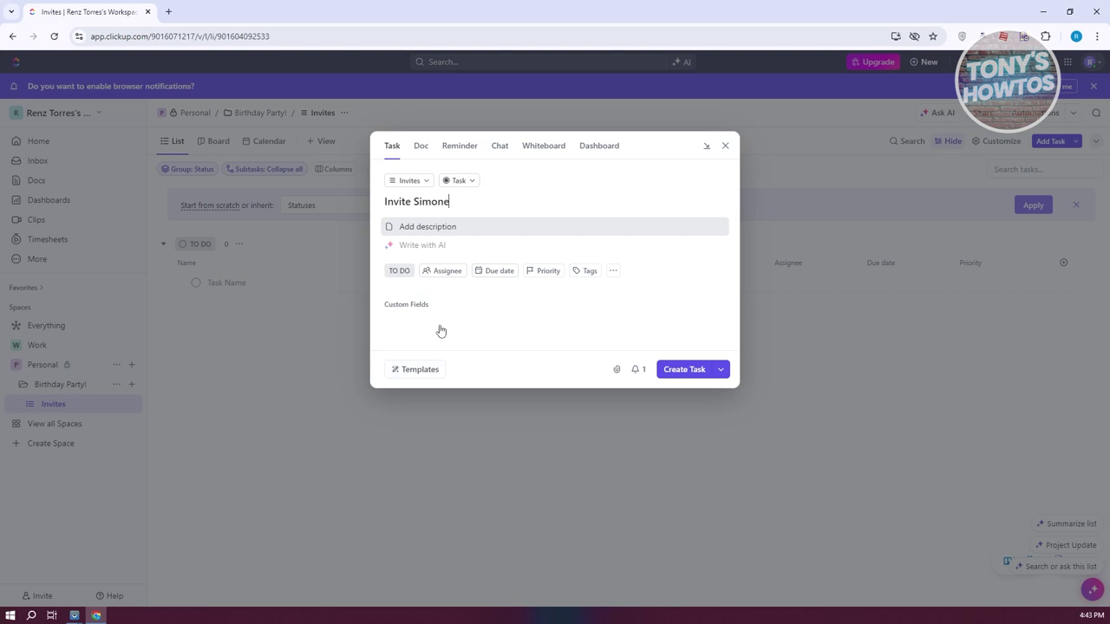
# Step: Set the new task's due date to tomorrow, September 9, 2024, and assign the task to Me
pyautogui.click(491, 270)
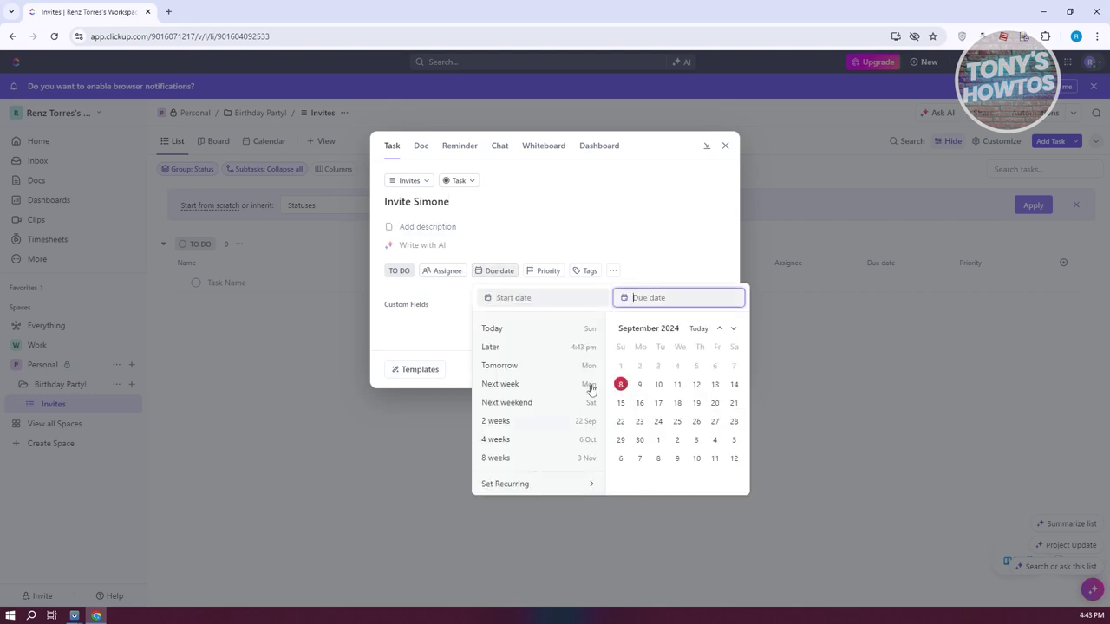
pyautogui.click(634, 384)
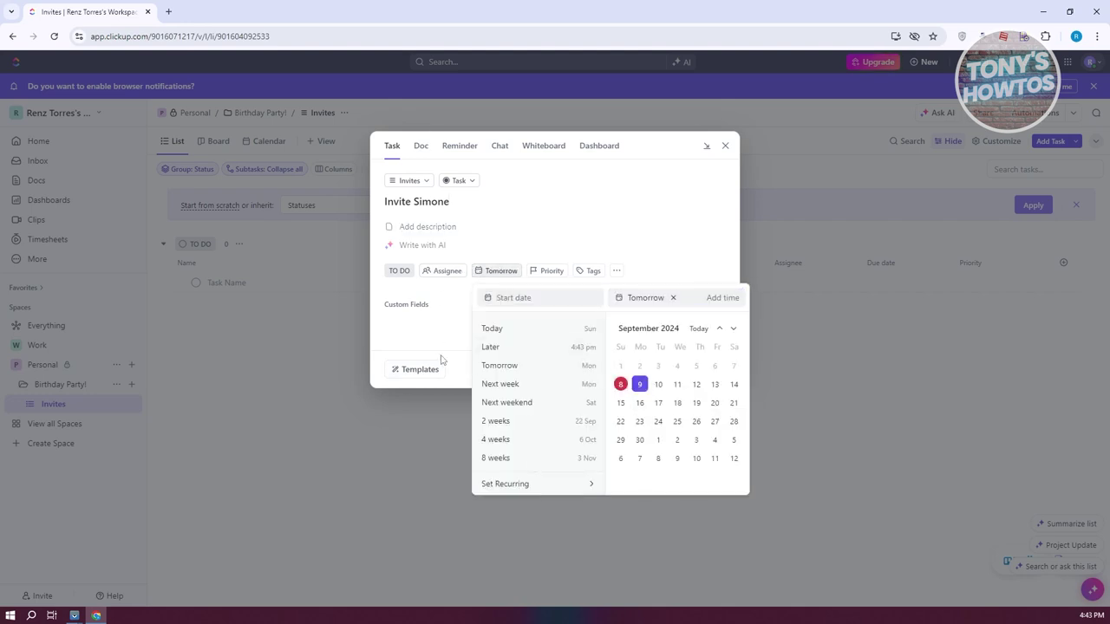
pyautogui.click(435, 325)
pyautogui.click(440, 272)
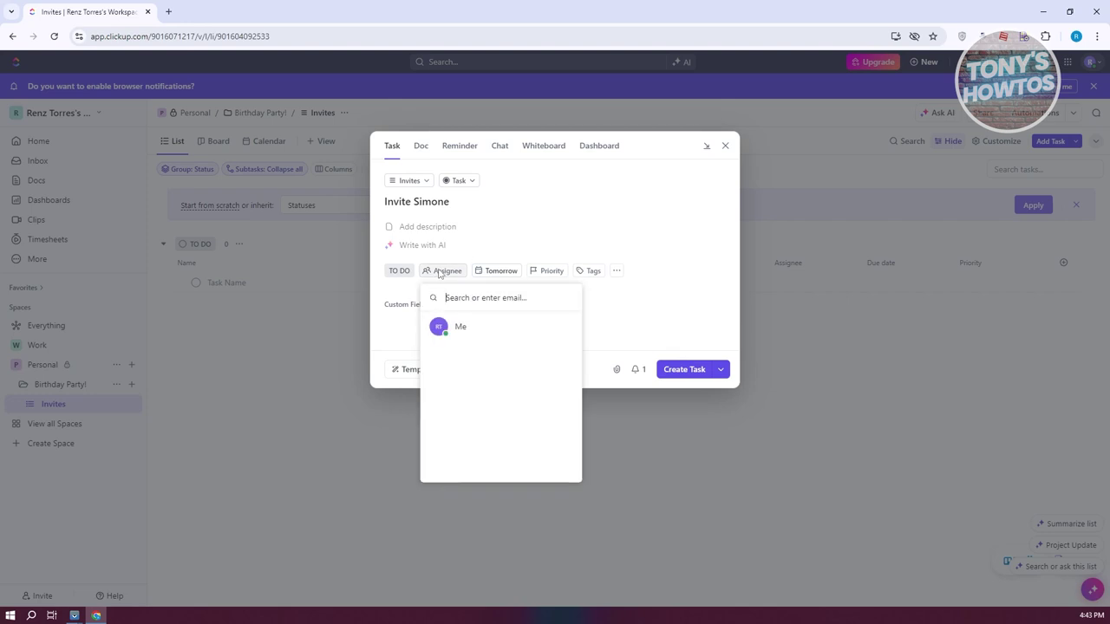
pyautogui.click(488, 324)
# Step: Give the new task High priority and add a new tag named party
pyautogui.click(520, 271)
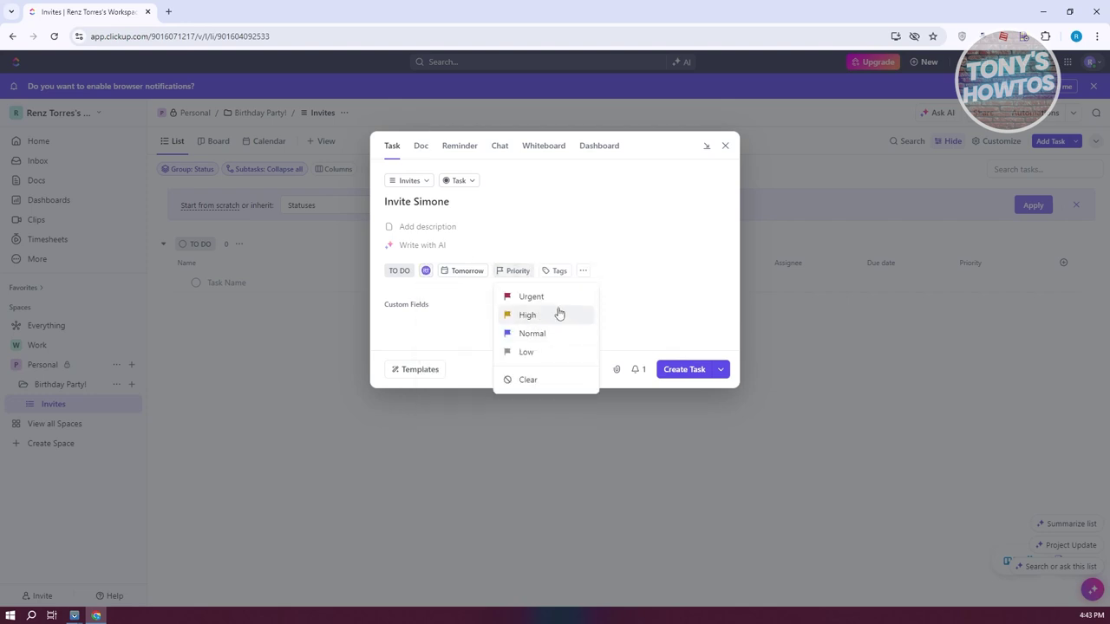
pyautogui.click(556, 317)
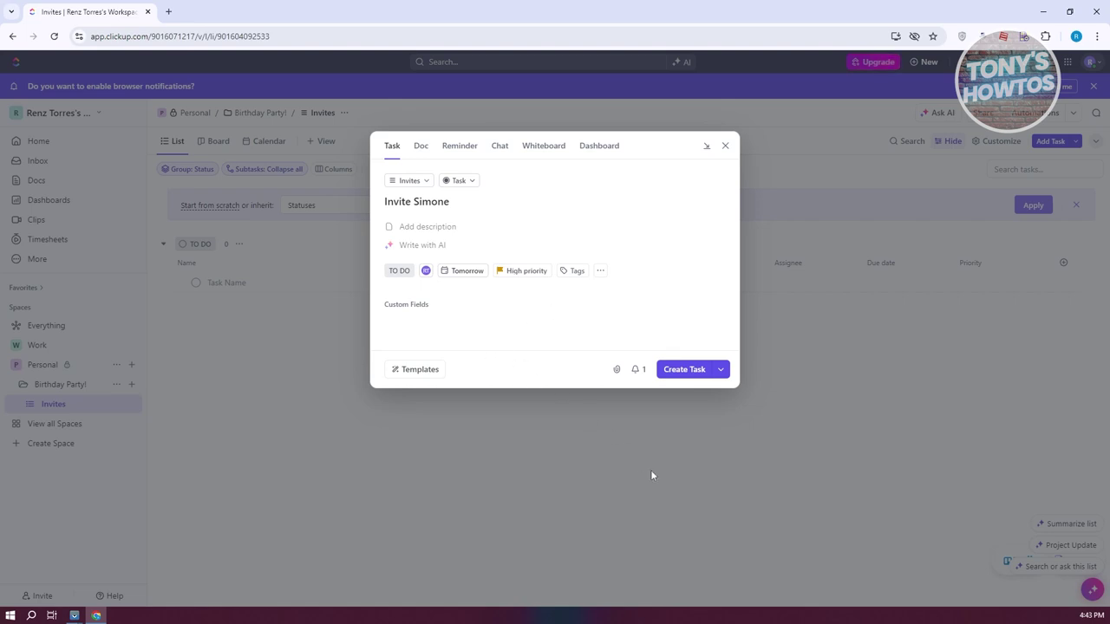
pyautogui.click(575, 274)
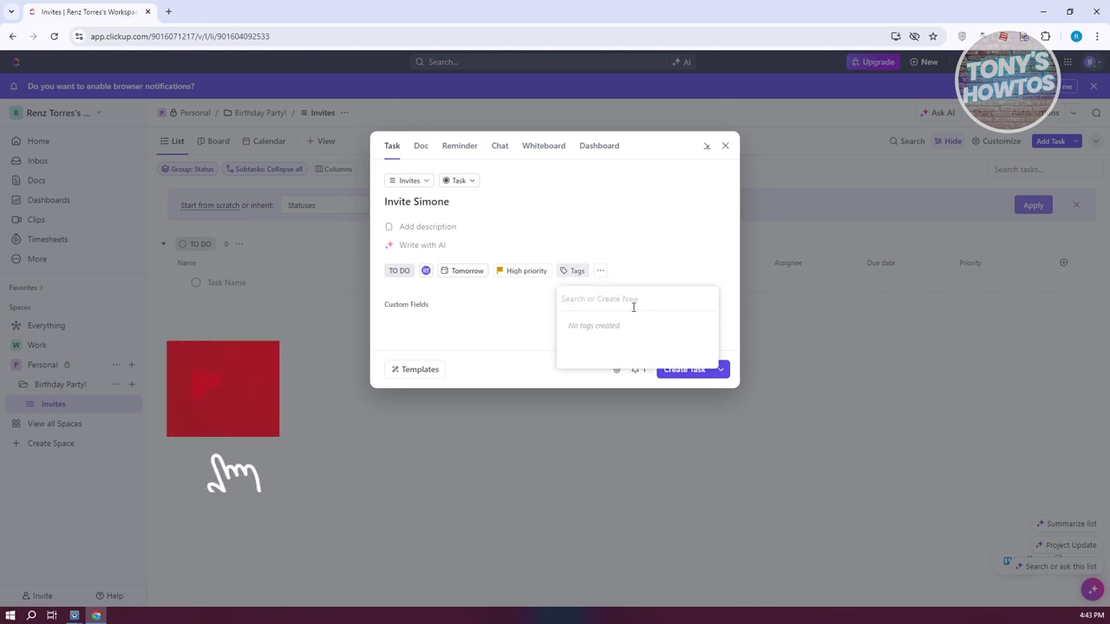
pyautogui.write('party')
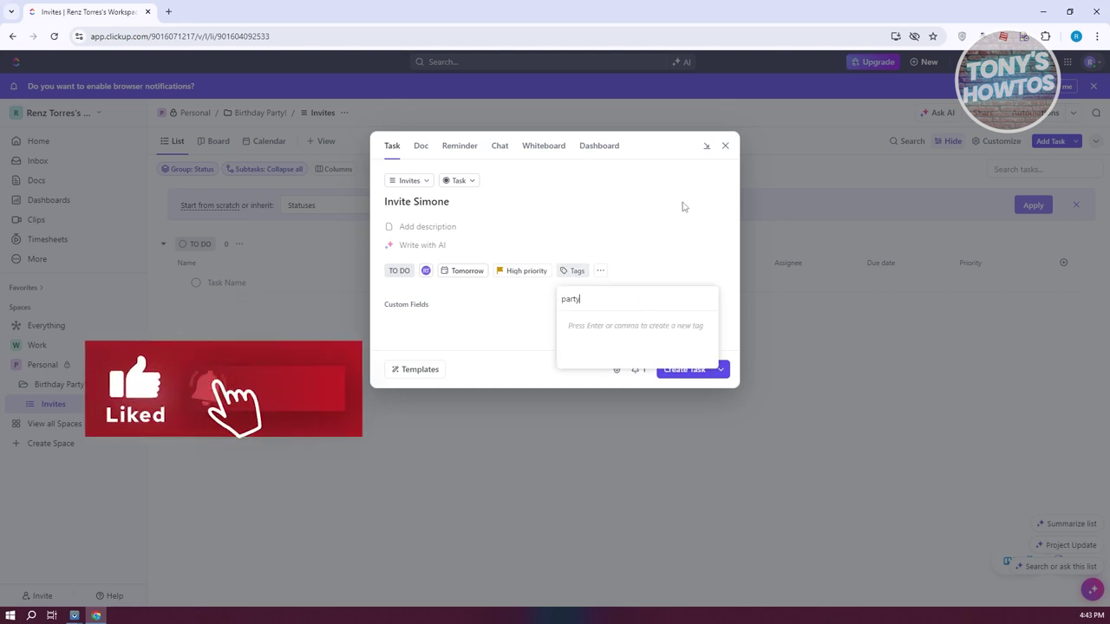
pyautogui.click(600, 321)
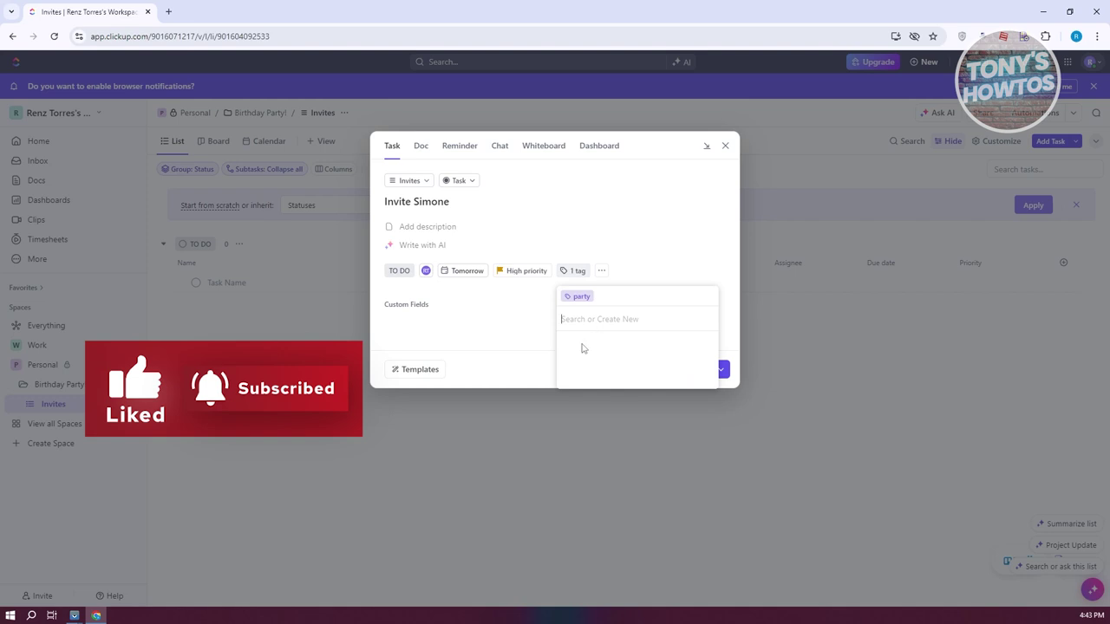
pyautogui.click(512, 326)
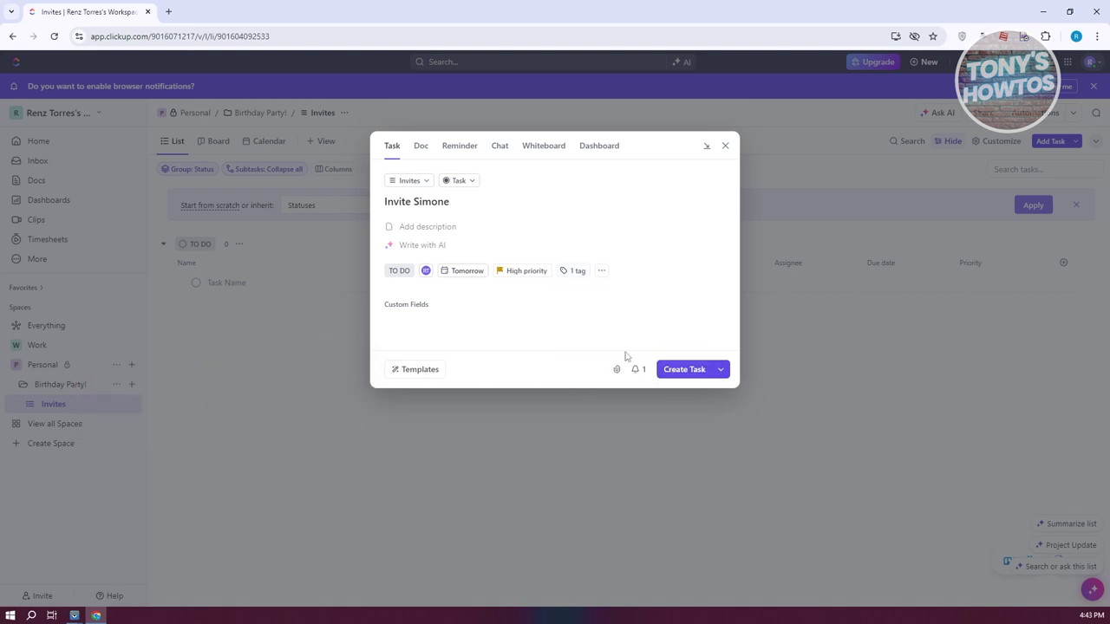
# Step: Check the task's additional options without changing them, and create the task in the Invites list
pyautogui.click(601, 271)
pyautogui.click(506, 334)
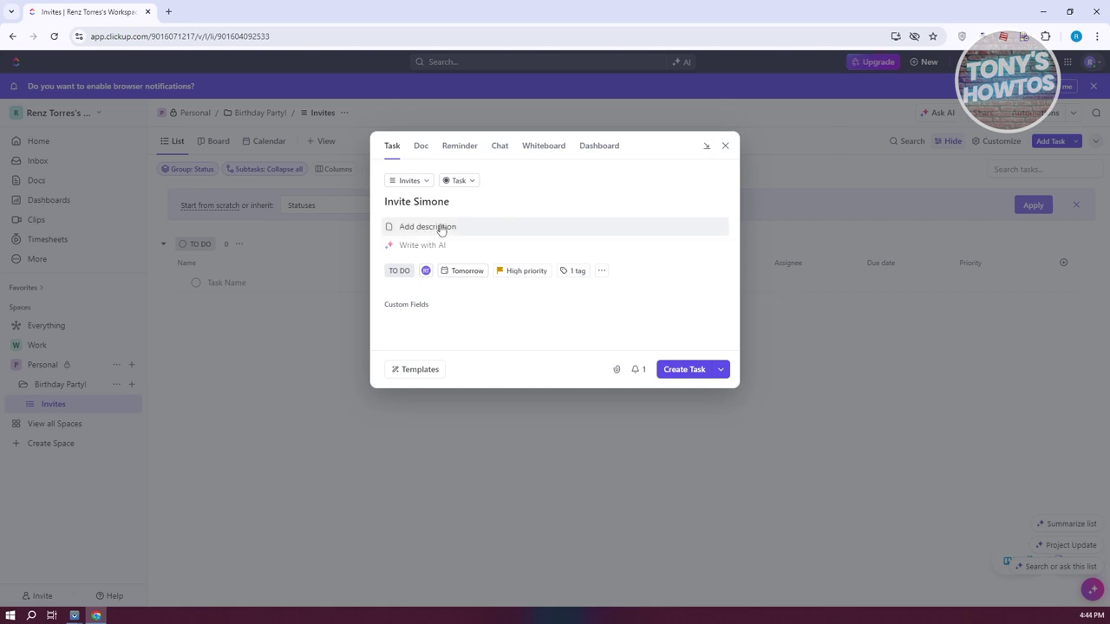
pyautogui.click(692, 370)
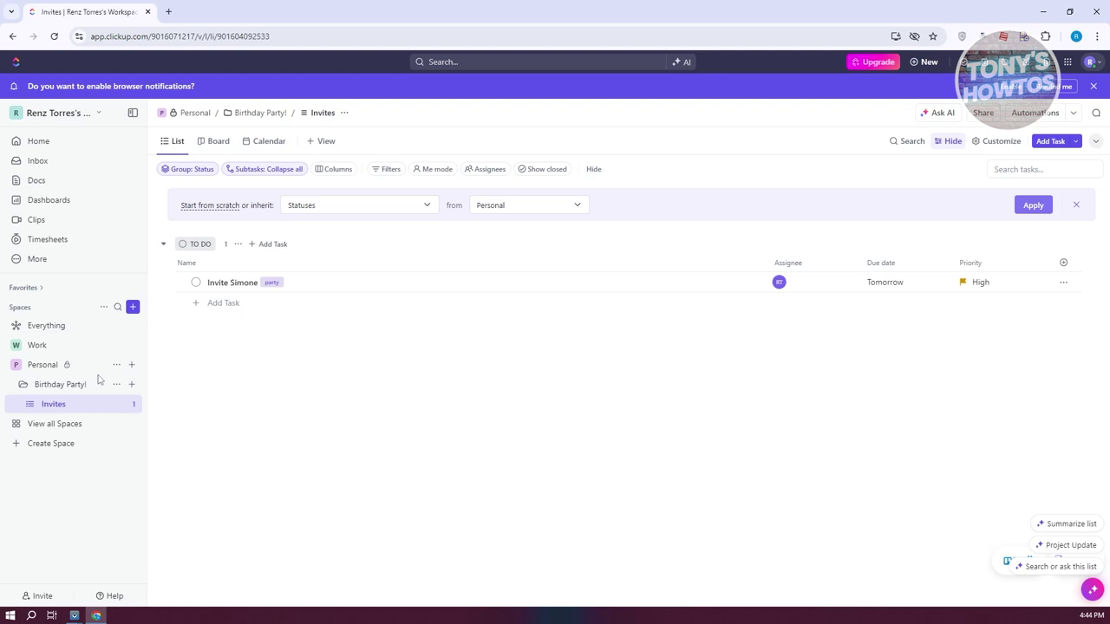
# Step: Collapse the Birthday Party! folder and create a list named Daily Weekly Tasks in the Personal space
pyautogui.click(23, 384)
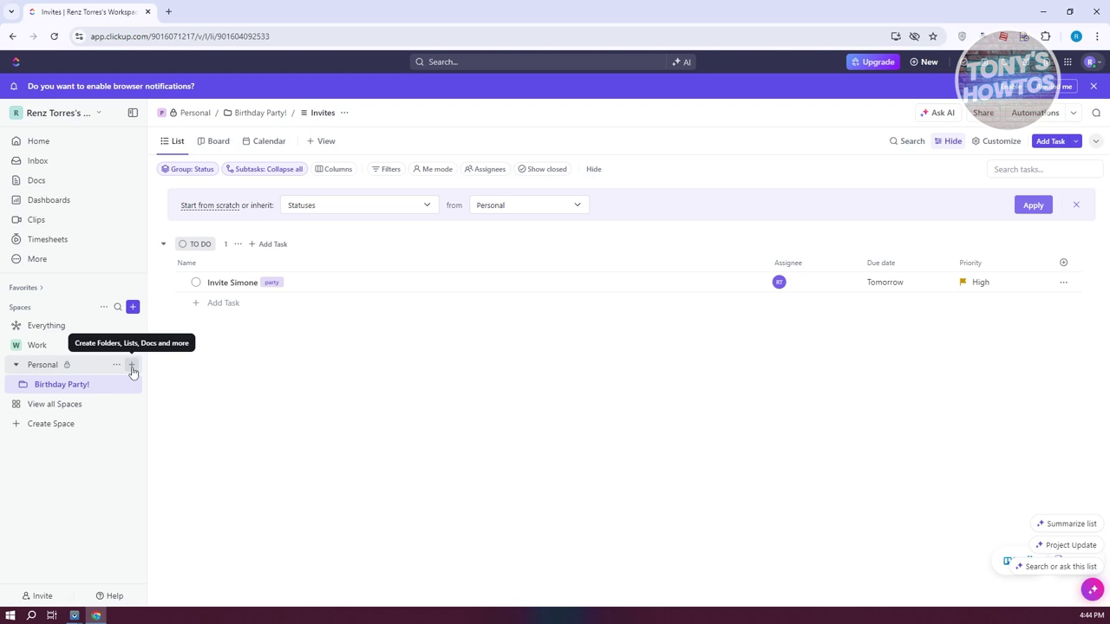
pyautogui.click(131, 369)
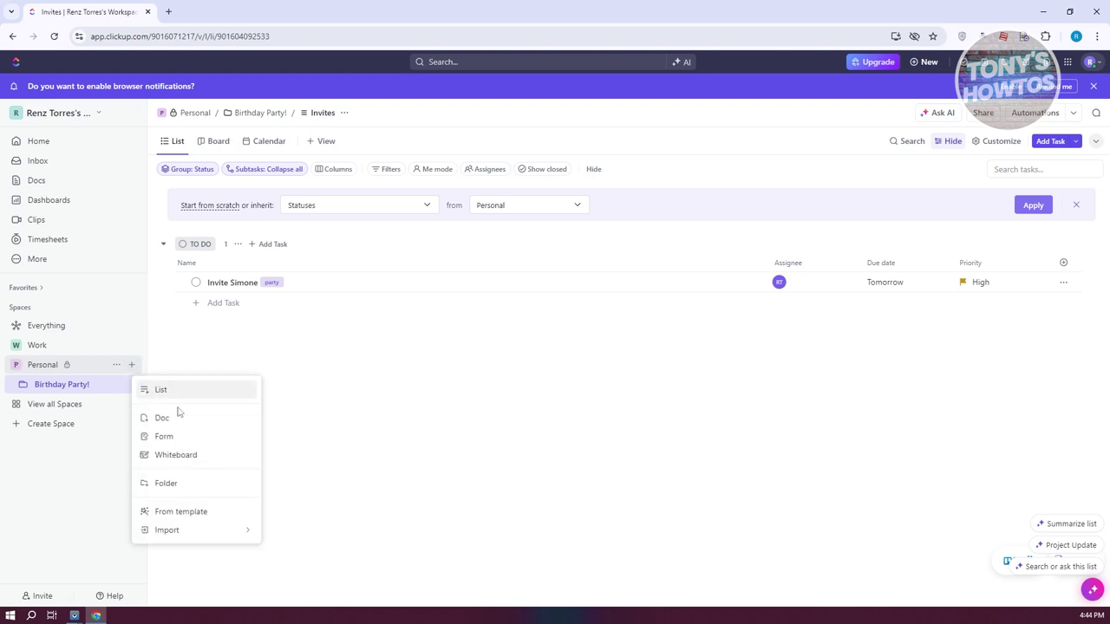
pyautogui.click(195, 391)
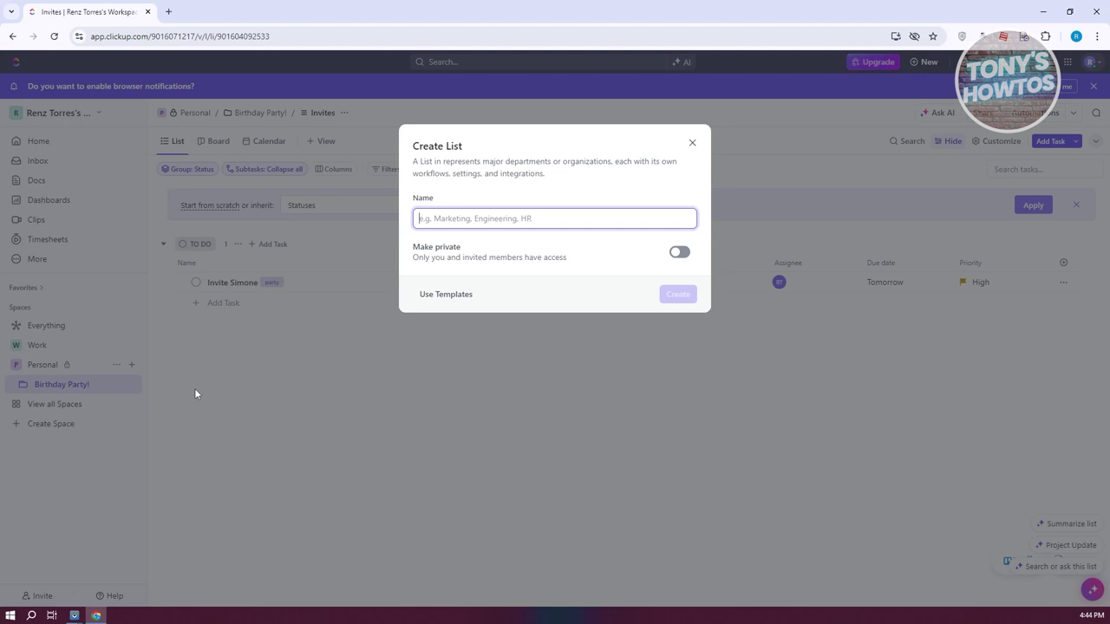
pyautogui.write('Tasks')
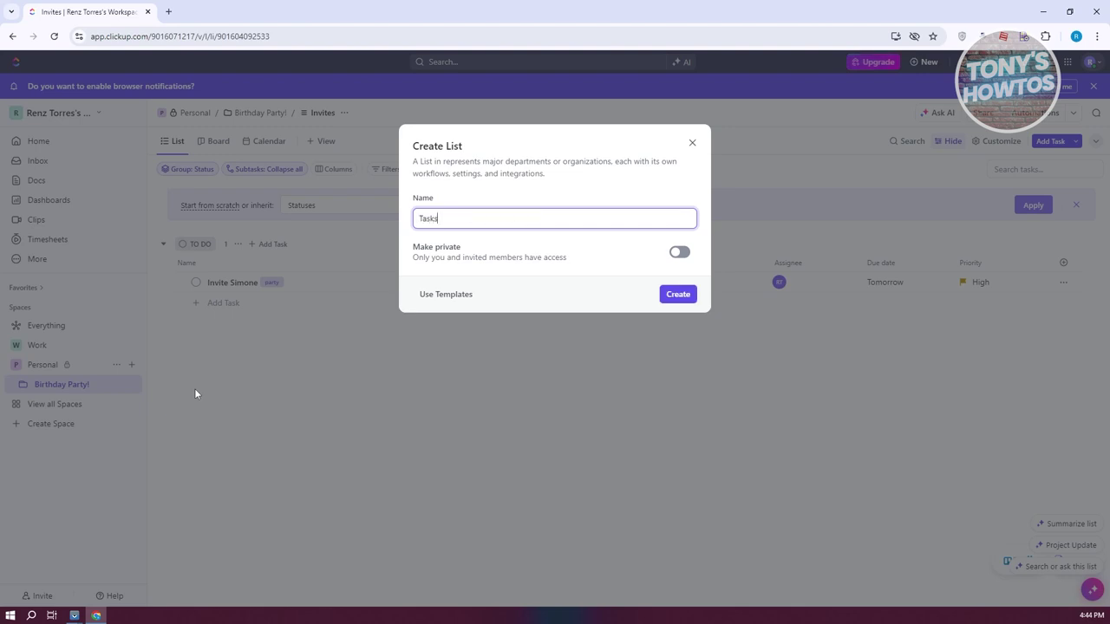
pyautogui.write('Daily Weekly')
pyautogui.click(677, 296)
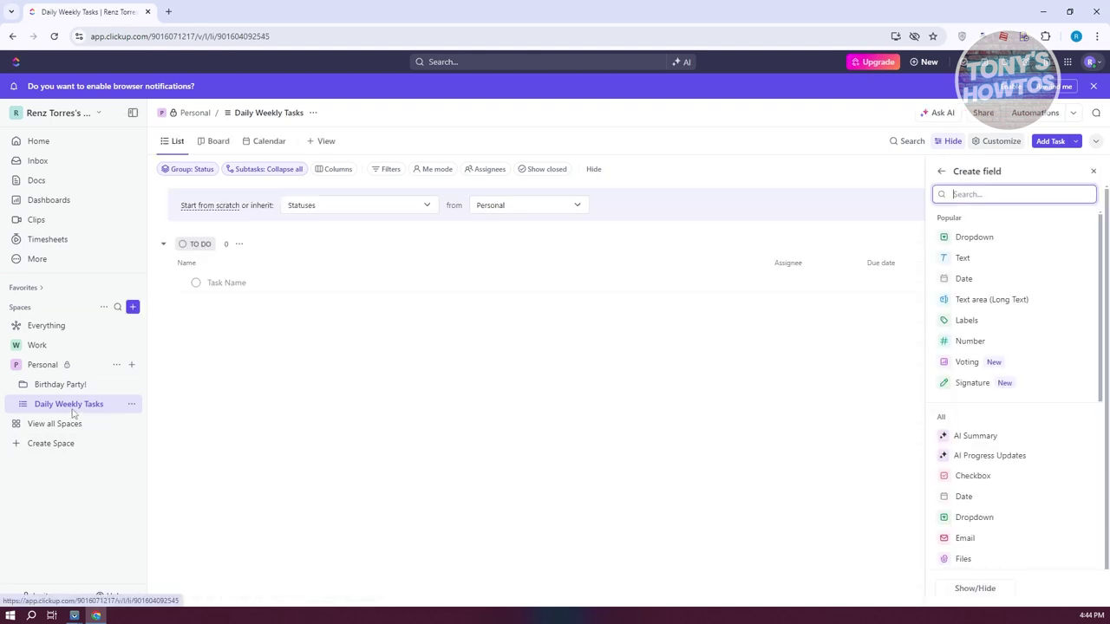
pyautogui.click(24, 387)
pyautogui.click(23, 387)
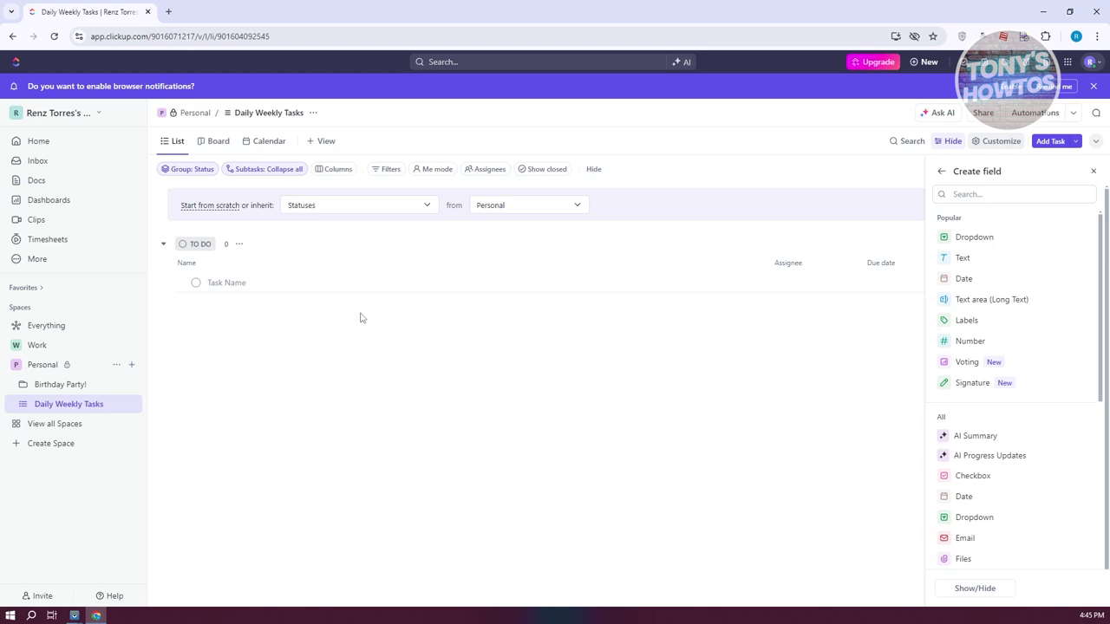
# Step: Start a new task in the Daily Weekly Tasks list, title it Wash Dishes and assign it to Me
pyautogui.click(1051, 142)
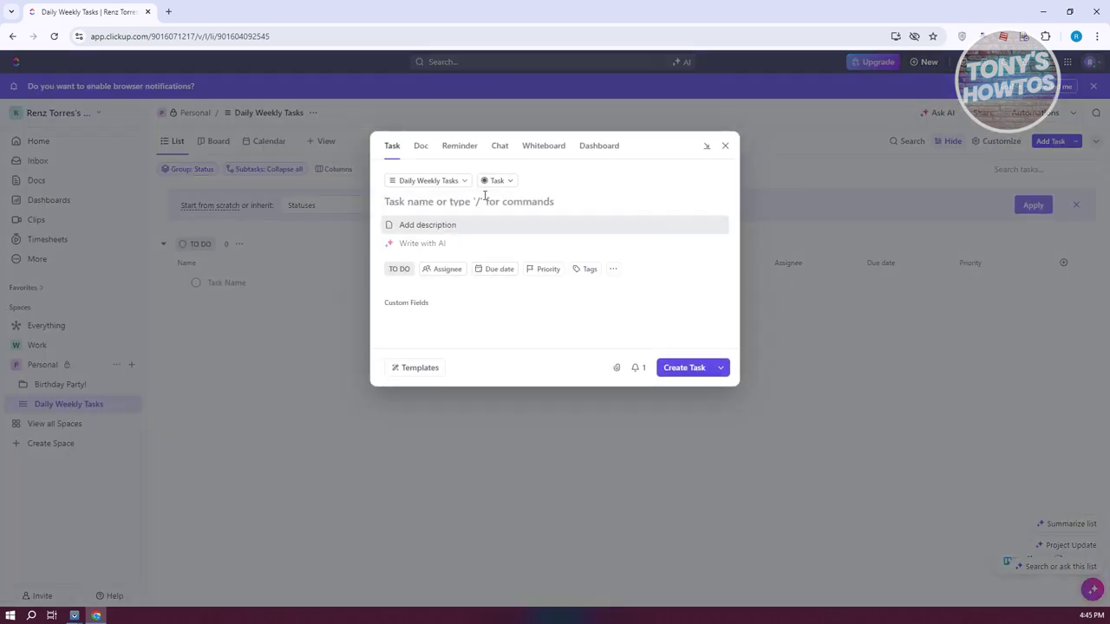
pyautogui.write('Clean H')
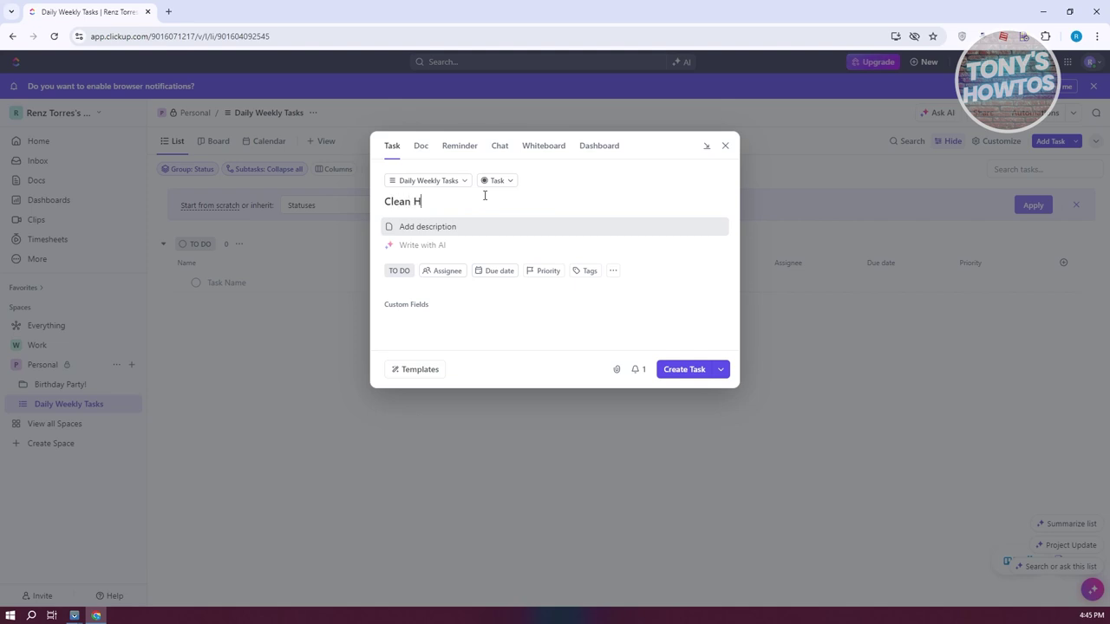
pyautogui.write('ouse')
pyautogui.hotkey('ctrl', 'BackSpace')
pyautogui.hotkey('ctrl', 'BackSpace')
pyautogui.write('Wa')
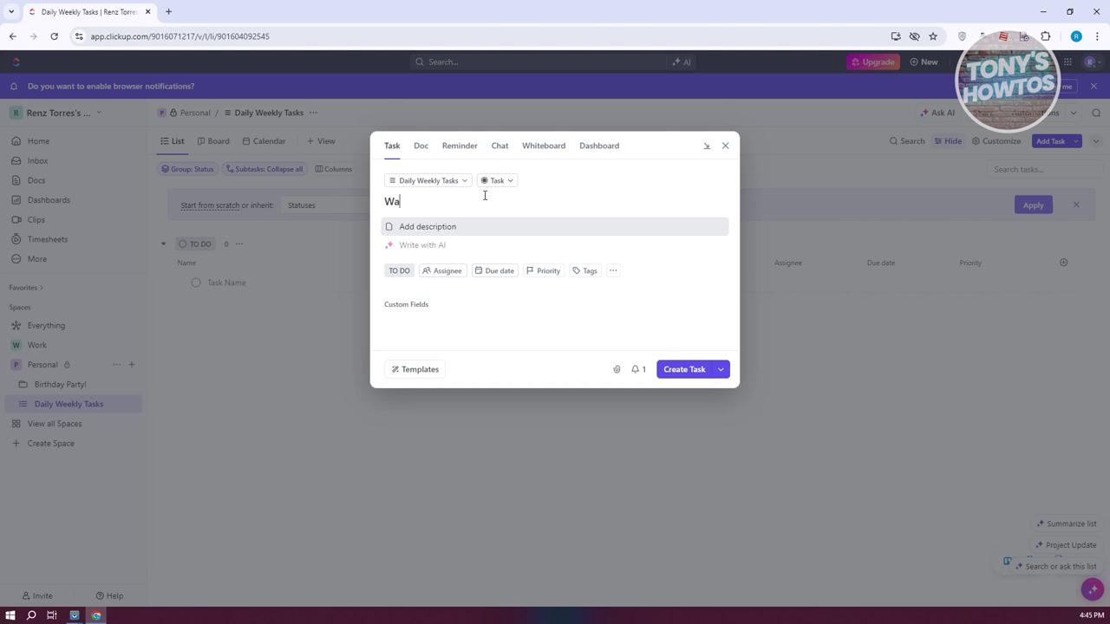
pyautogui.write('sh Dishes')
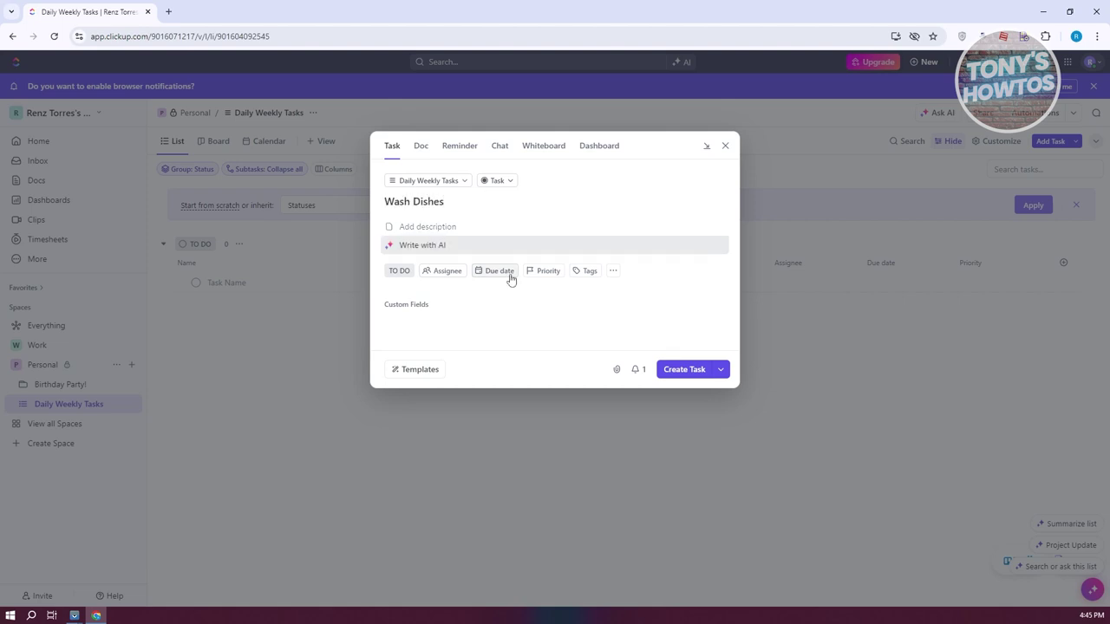
pyautogui.click(427, 271)
pyautogui.click(474, 328)
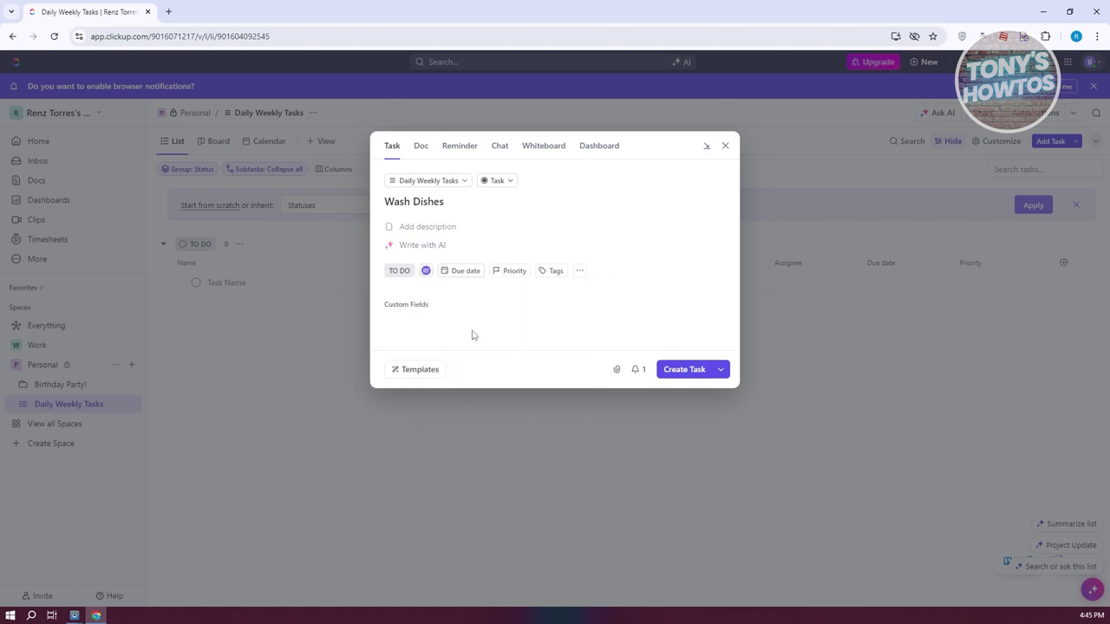
# Step: Try to make the Wash Dishes task recur daily when done with today as due date, and open the recurring task history
pyautogui.click(466, 271)
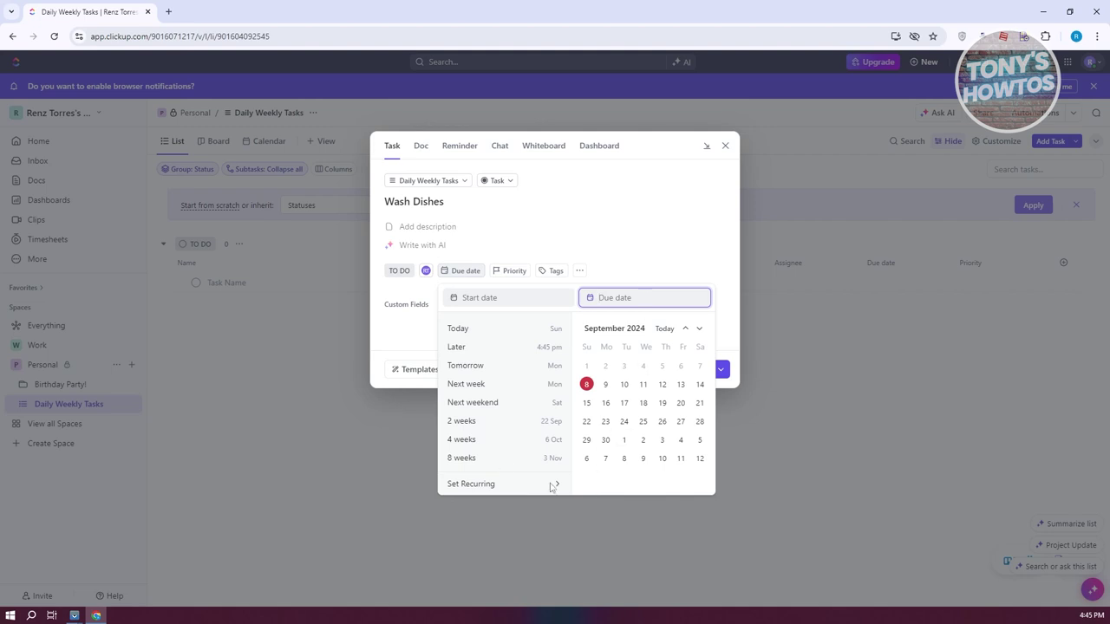
pyautogui.click(494, 488)
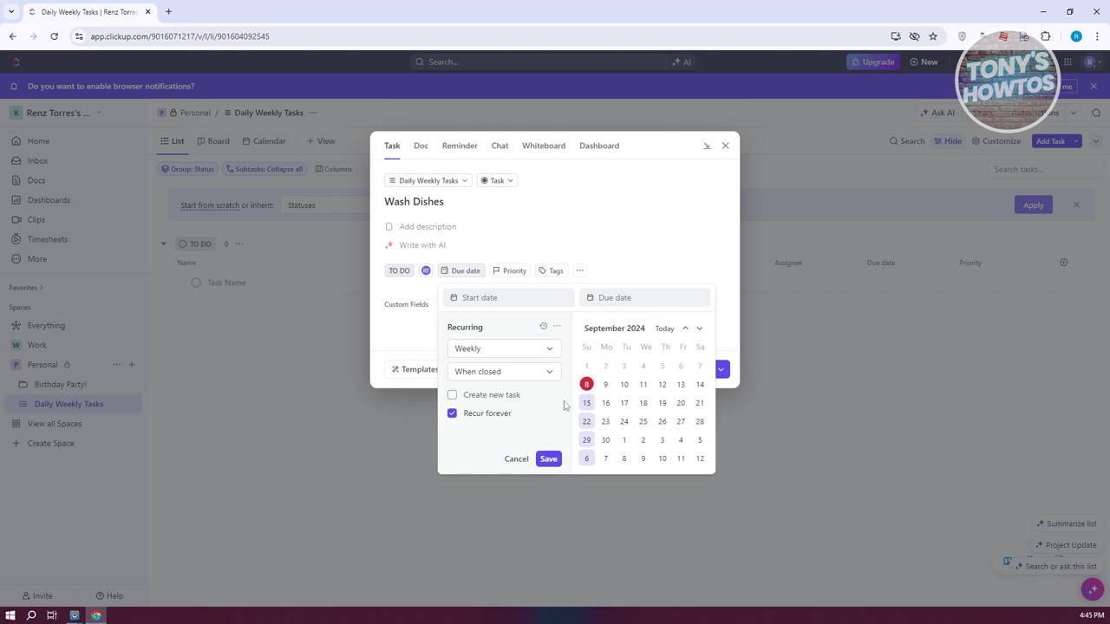
pyautogui.click(543, 351)
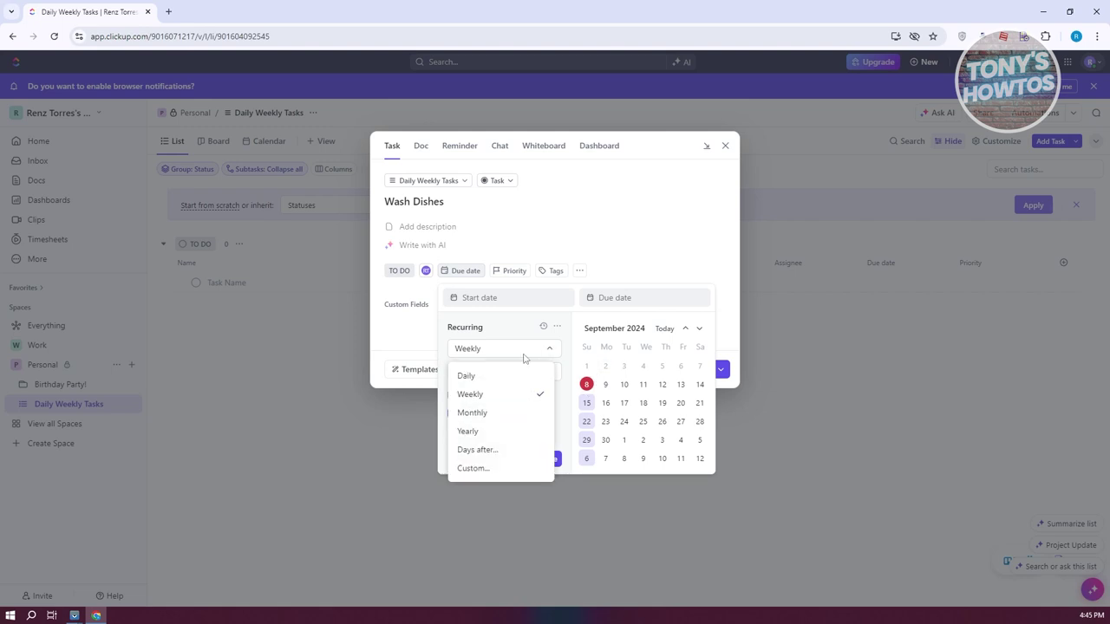
pyautogui.click(501, 377)
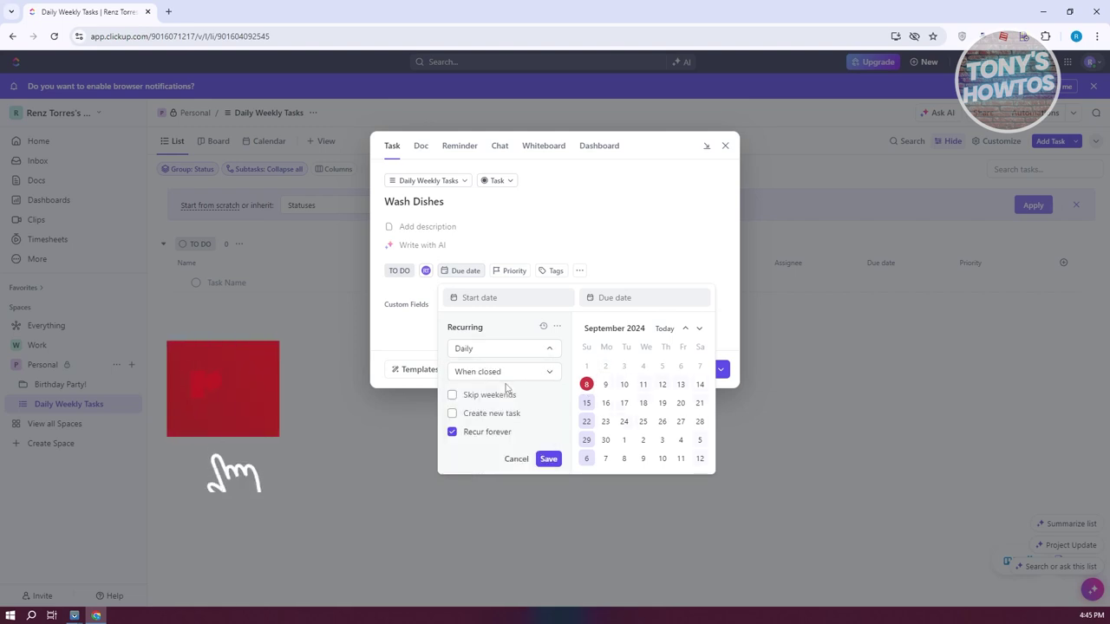
pyautogui.click(546, 373)
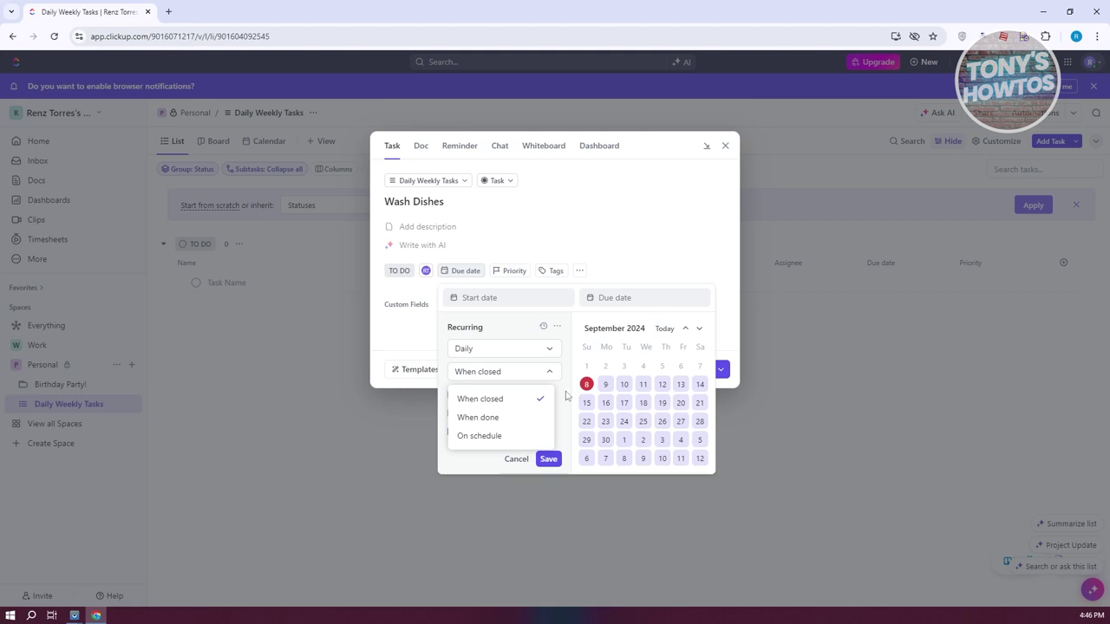
pyautogui.click(519, 420)
pyautogui.click(553, 373)
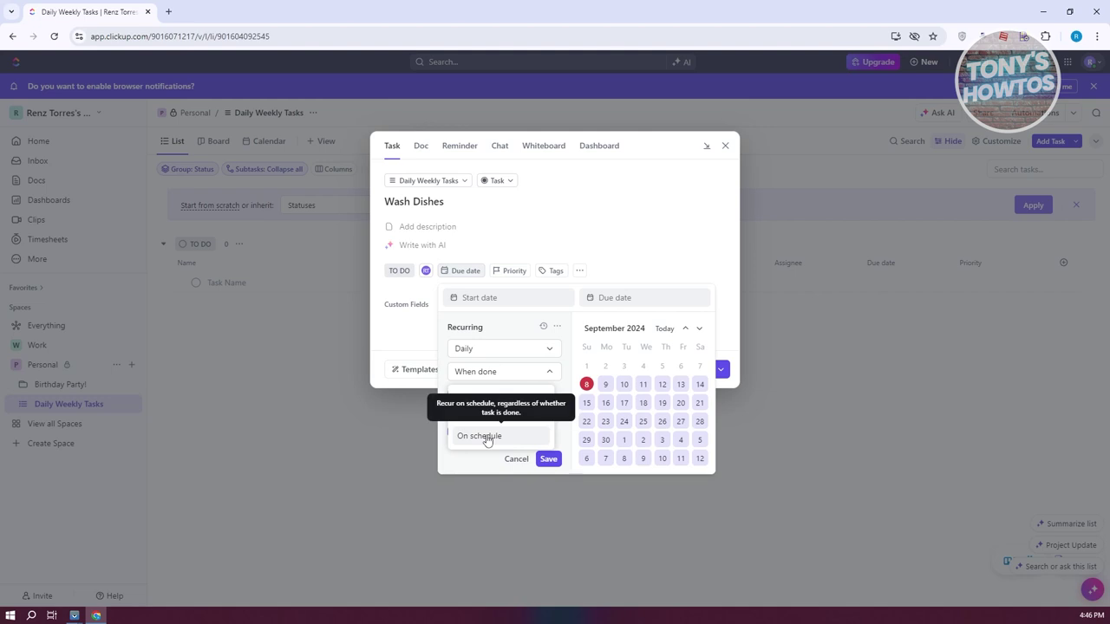
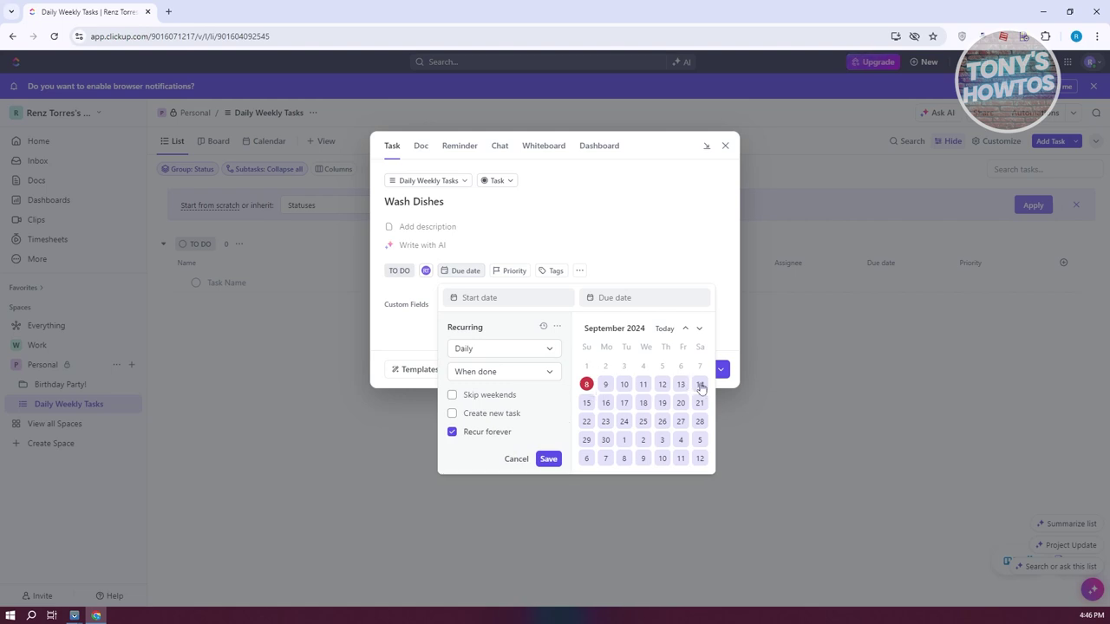
pyautogui.click(587, 385)
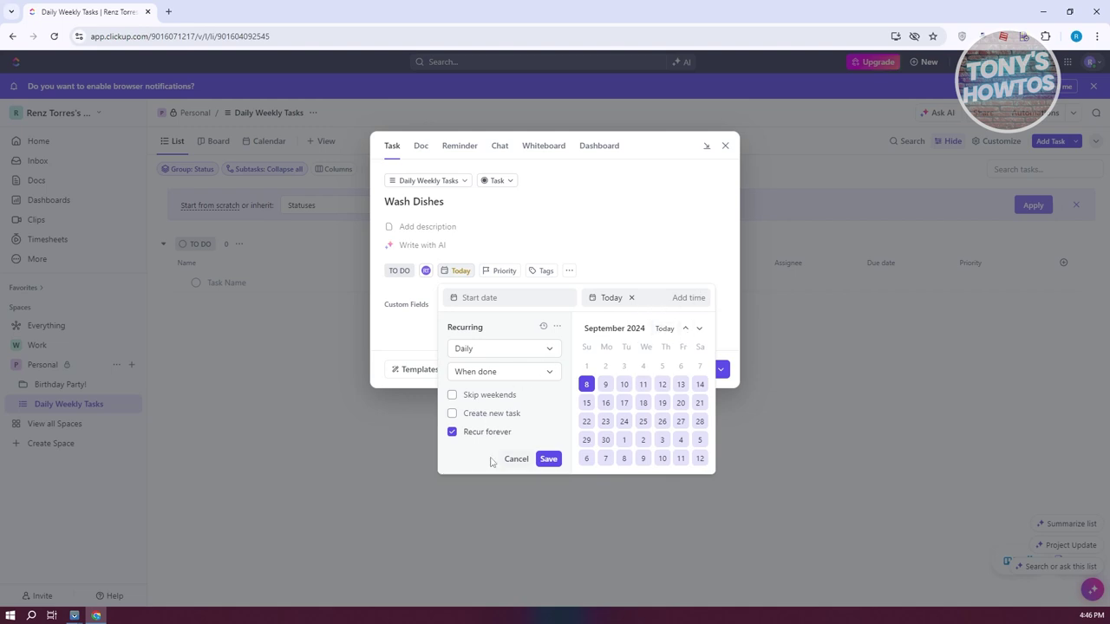
pyautogui.click(545, 327)
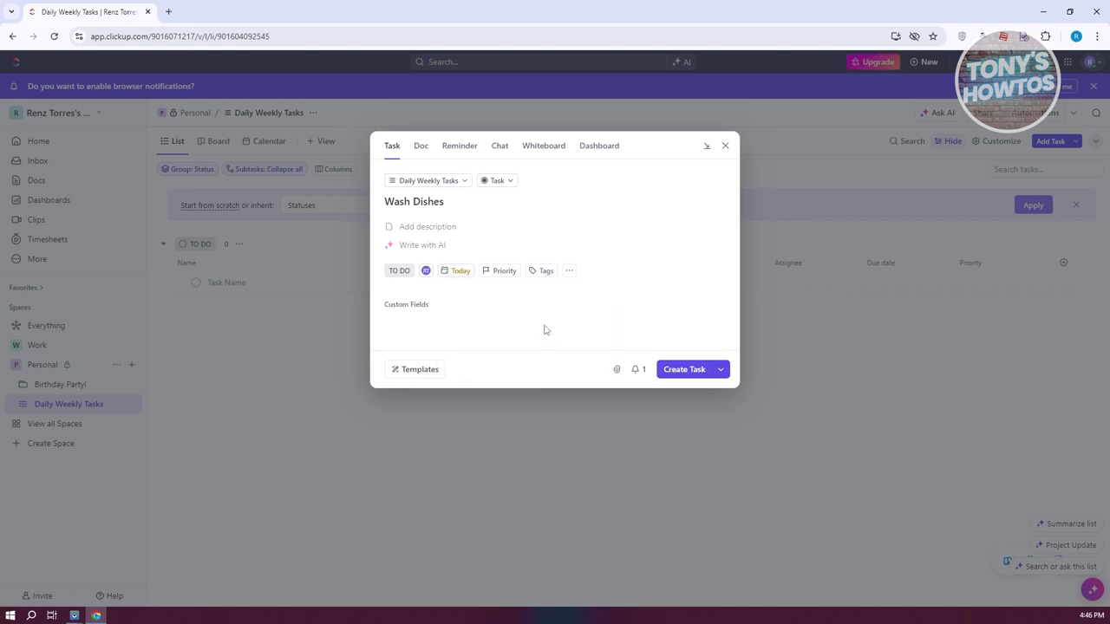
# Step: Replace the Wash Dishes due date with a daily recurrence triggered when done, weekends included, and create the task
pyautogui.click(462, 272)
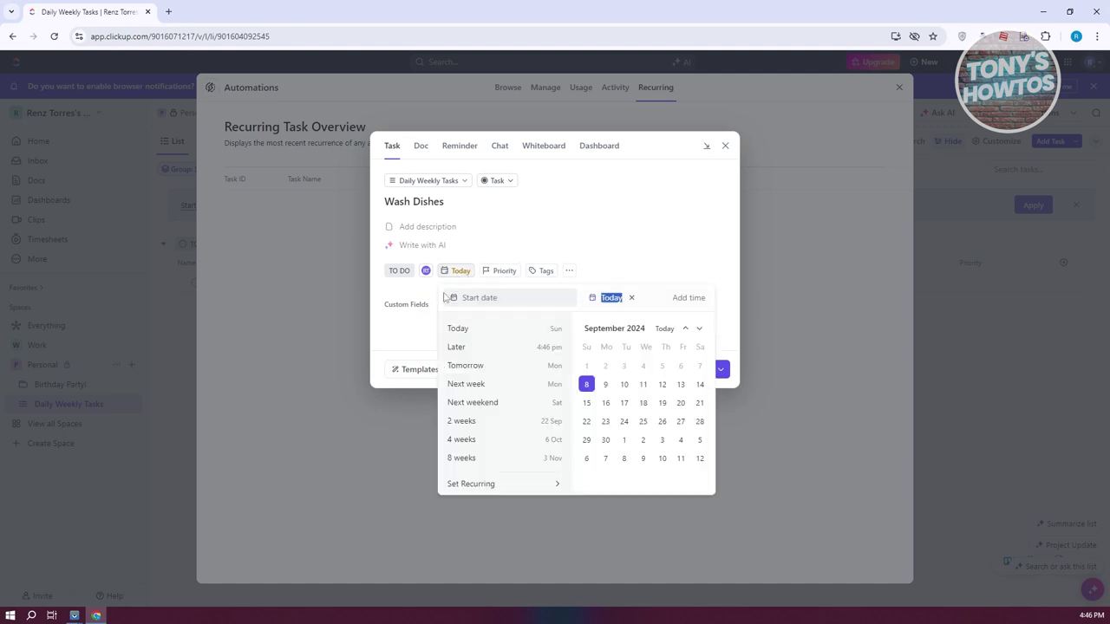
pyautogui.click(634, 298)
pyautogui.click(497, 484)
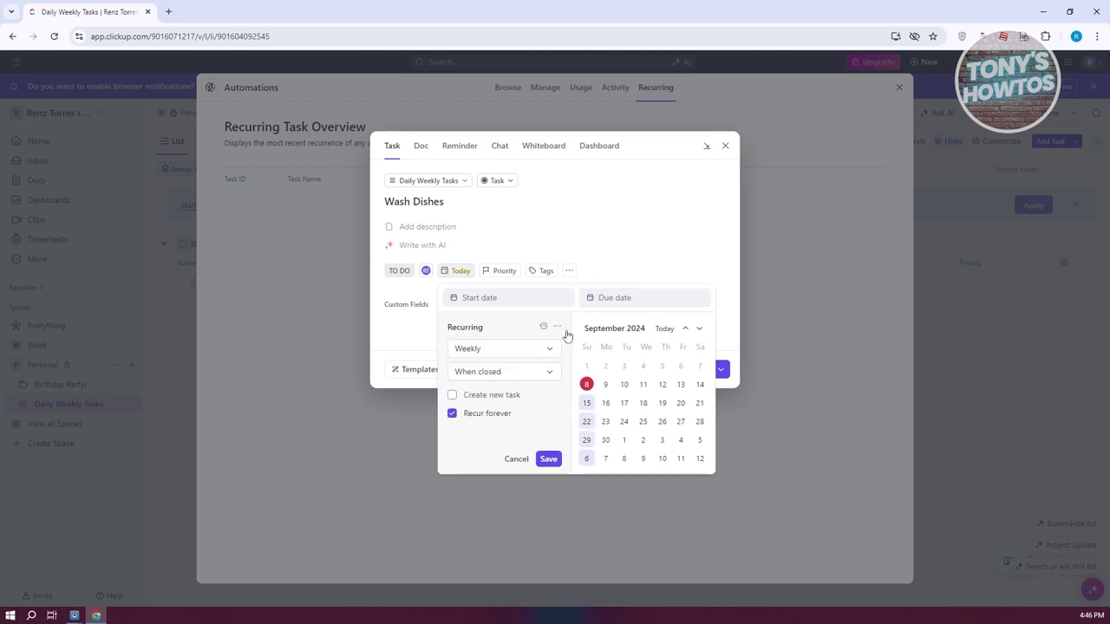
pyautogui.click(526, 354)
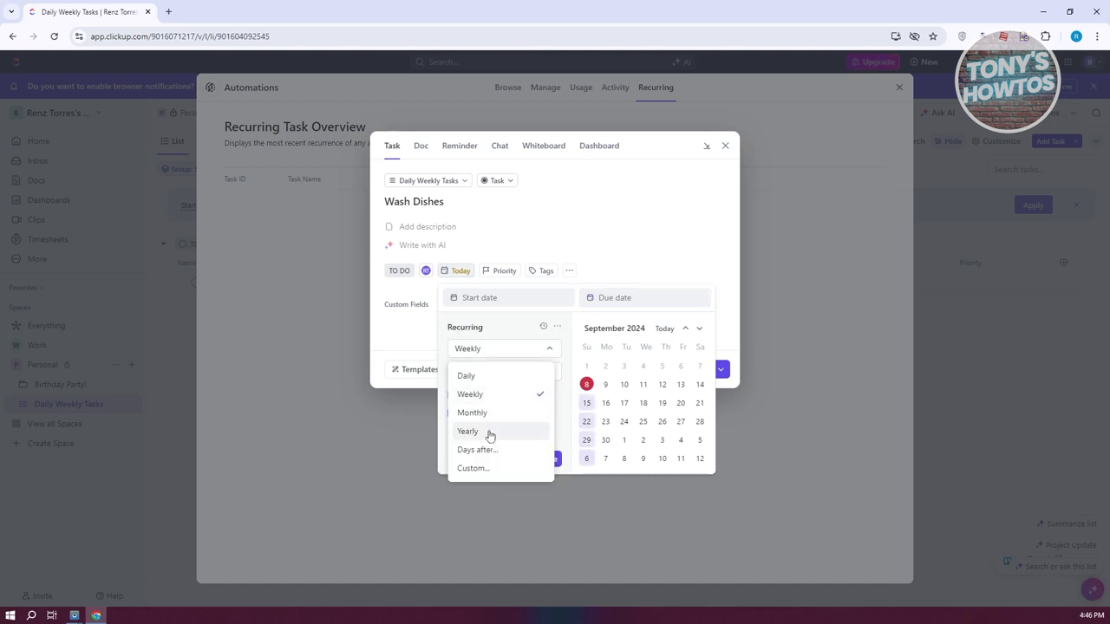
pyautogui.click(511, 377)
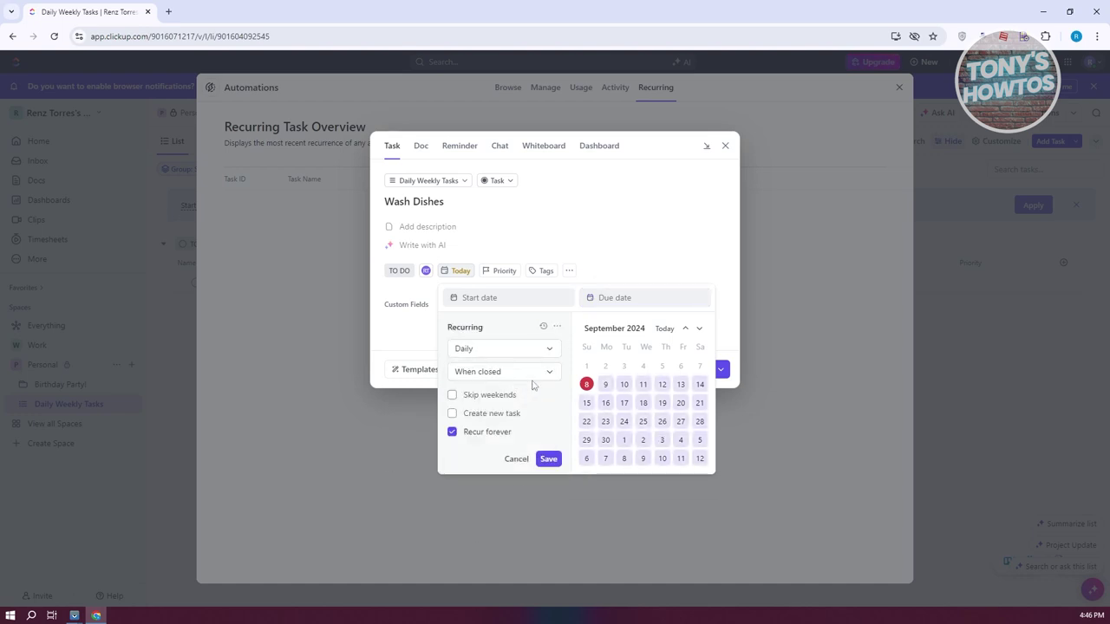
pyautogui.click(548, 373)
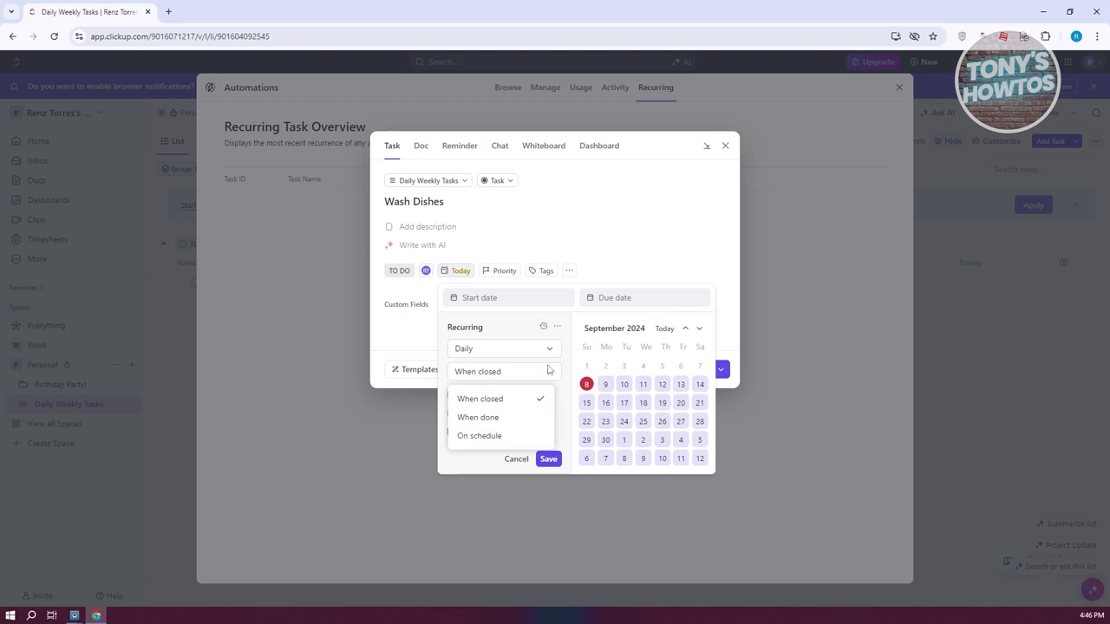
pyautogui.click(511, 418)
pyautogui.click(452, 397)
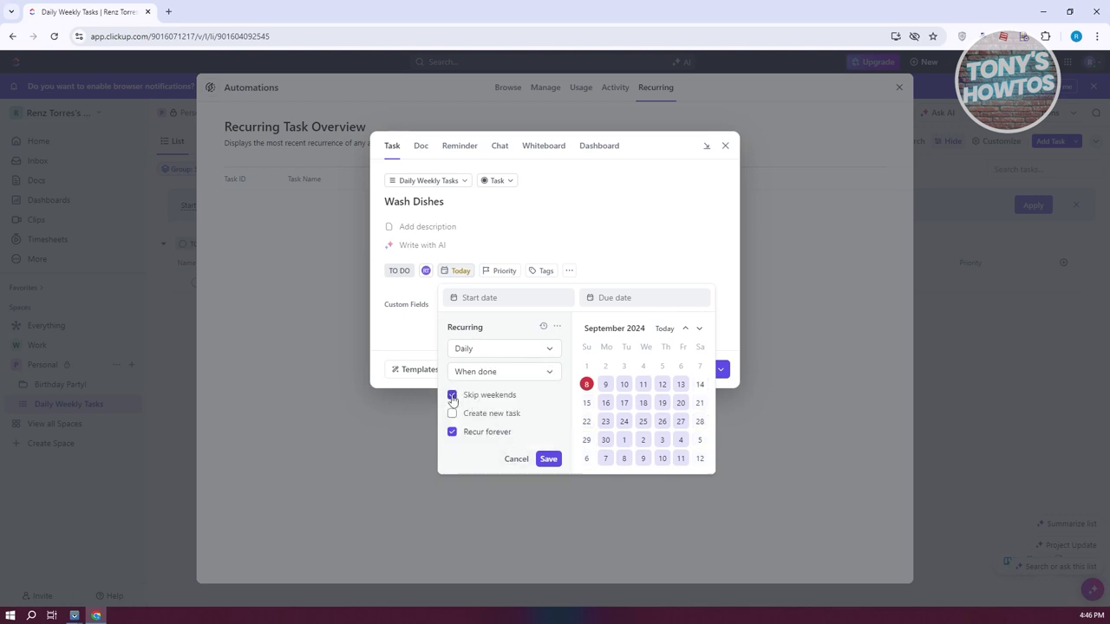
pyautogui.click(452, 397)
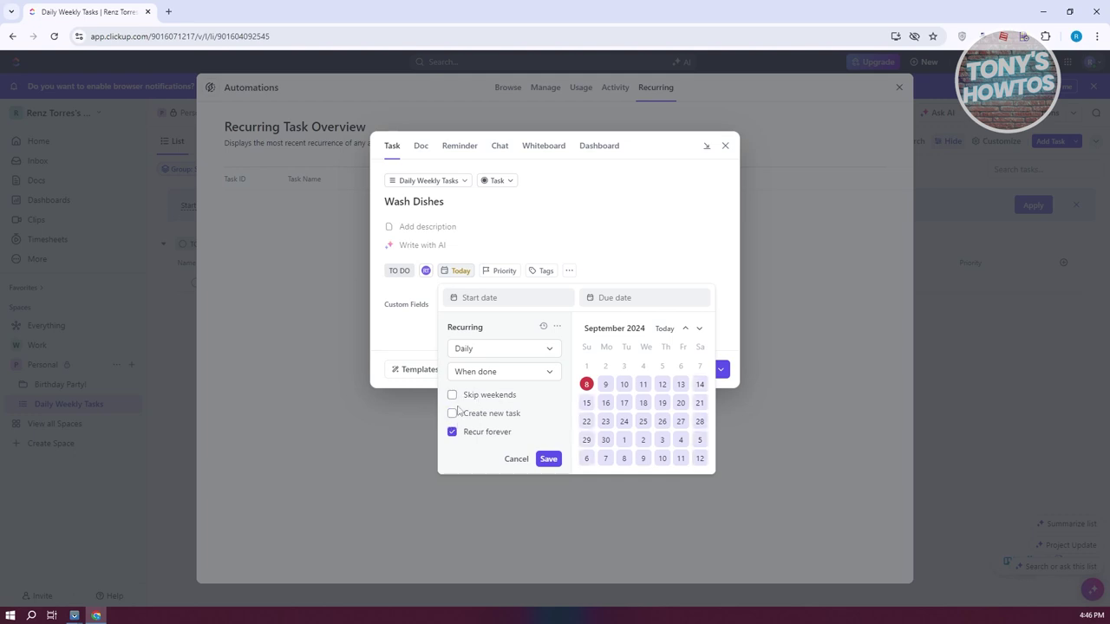
pyautogui.click(548, 459)
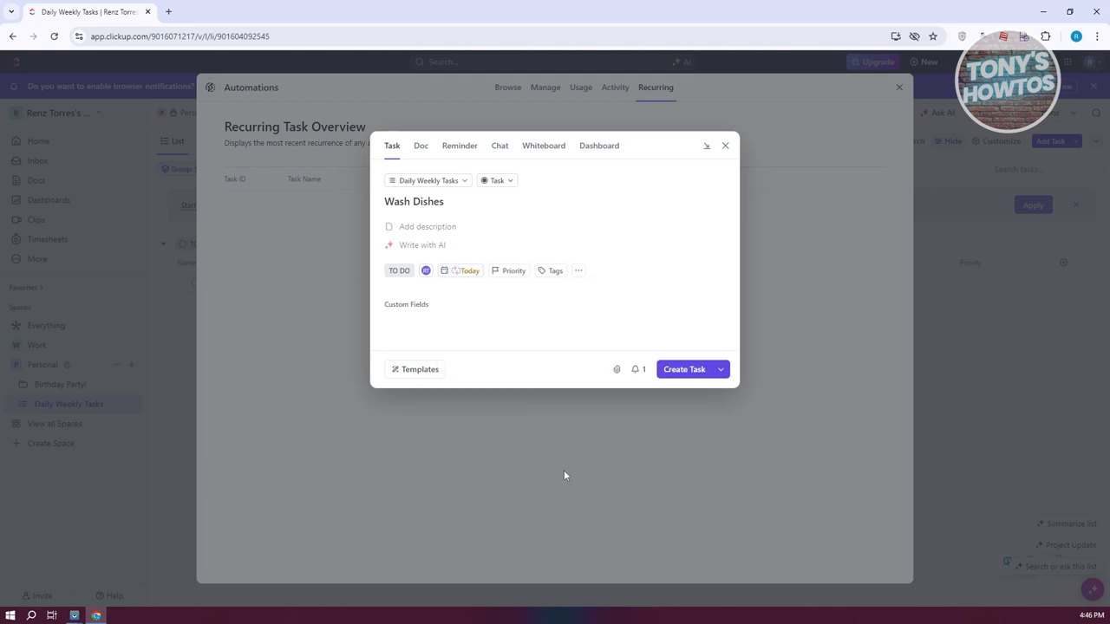
pyautogui.click(687, 371)
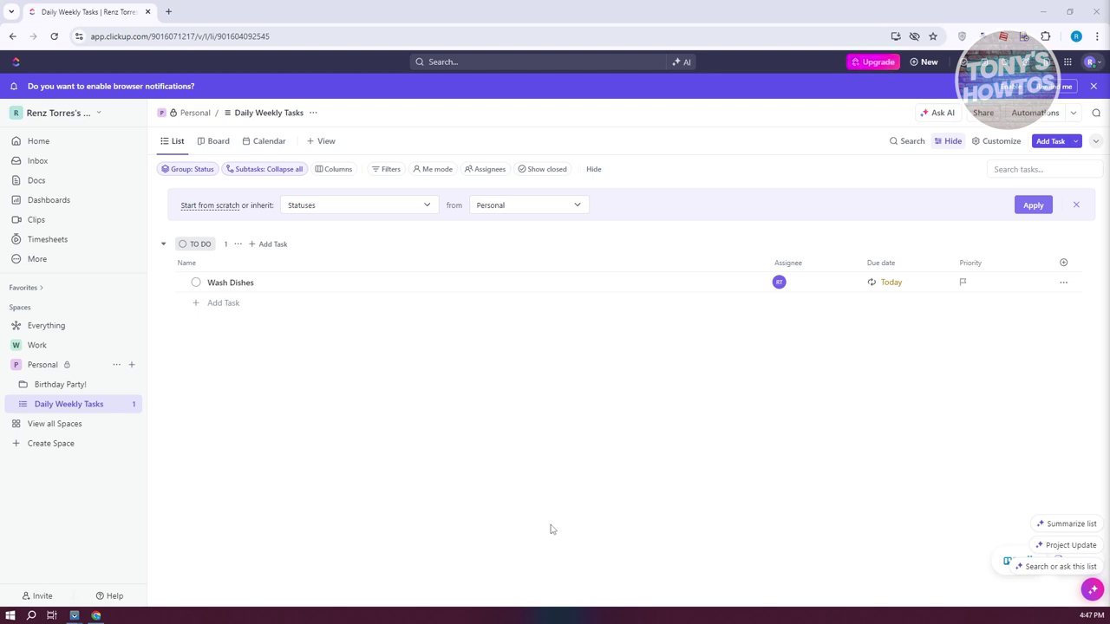
# Step: Start another task in the Daily Weekly Tasks list, title it Clean House and assign it to Me
pyautogui.click(1050, 140)
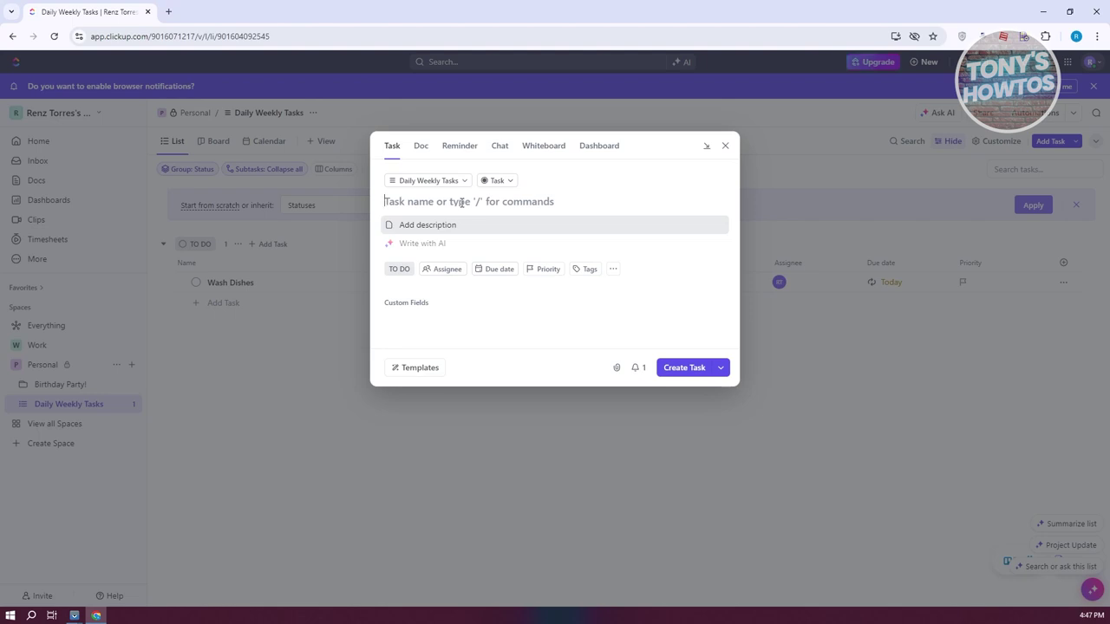
pyautogui.write('Clean House')
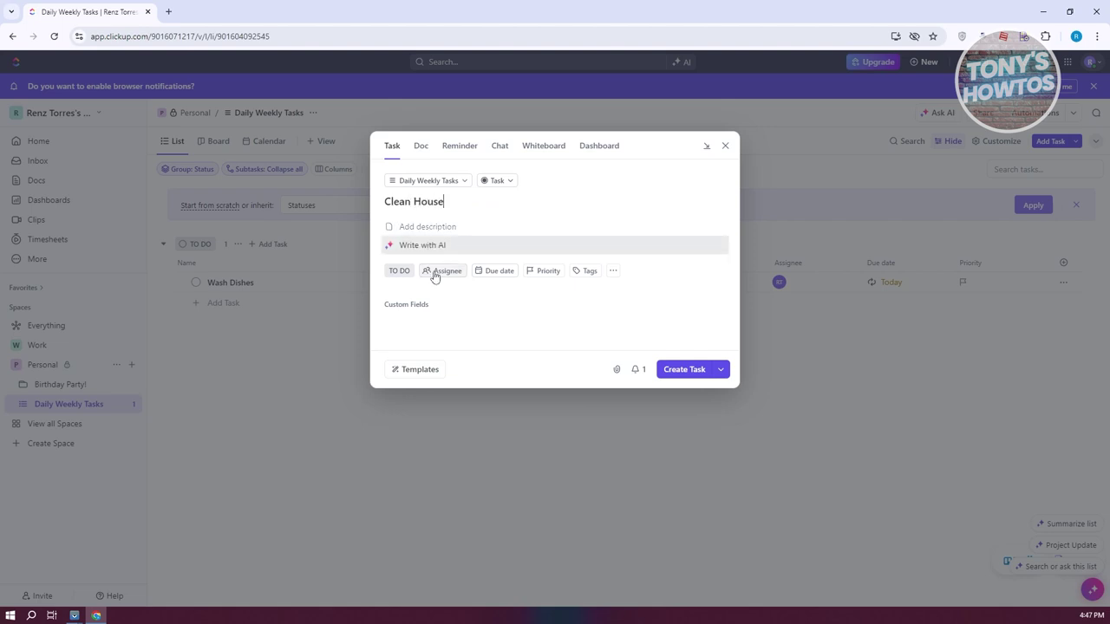
pyautogui.click(445, 271)
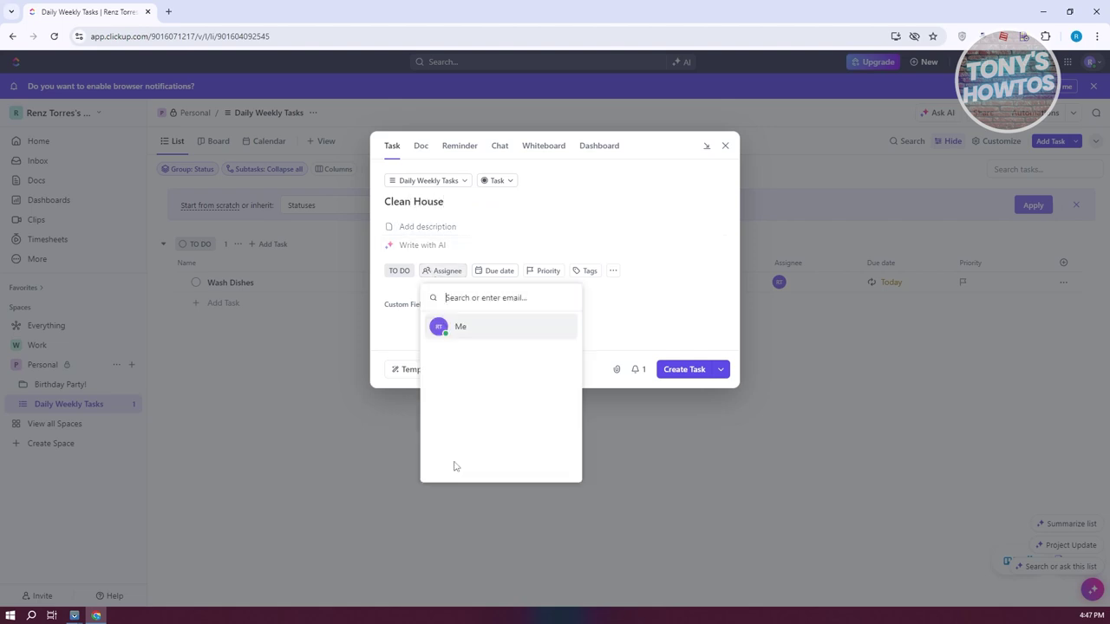
pyautogui.click(475, 334)
# Step: Set the Clean House task to recur weekly when closed, with Saturday, September 14 as the due date
pyautogui.click(473, 271)
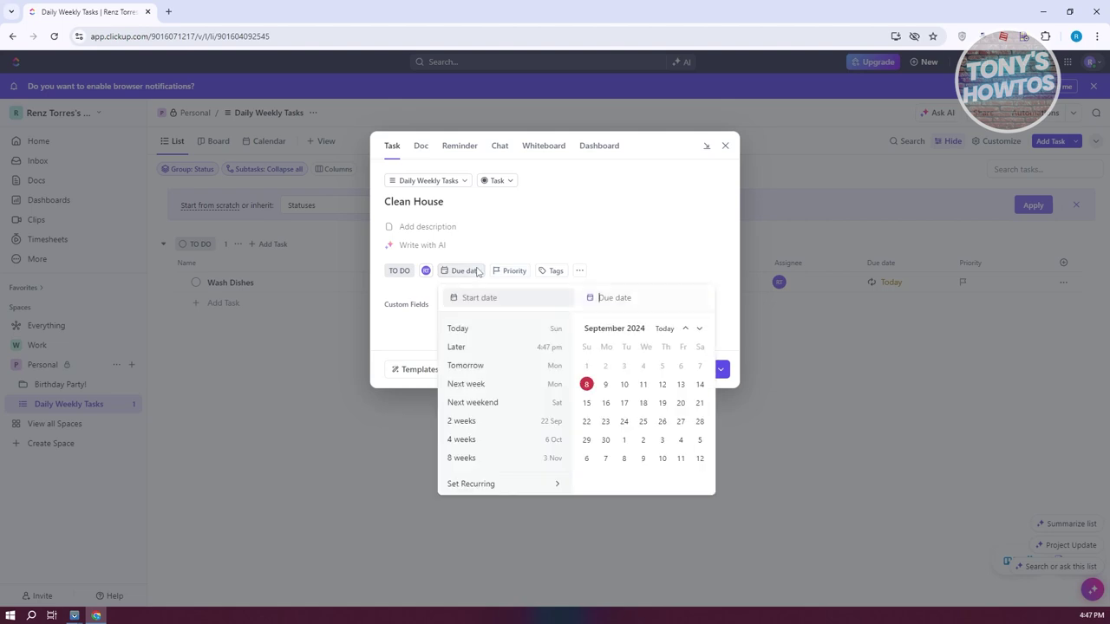
pyautogui.click(486, 484)
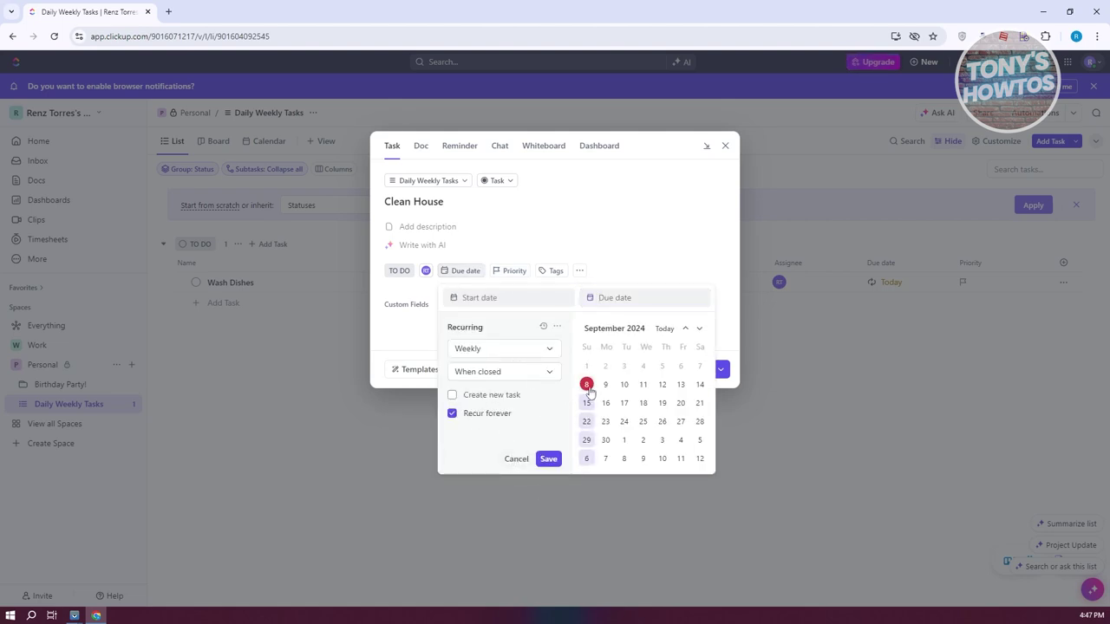
pyautogui.click(548, 349)
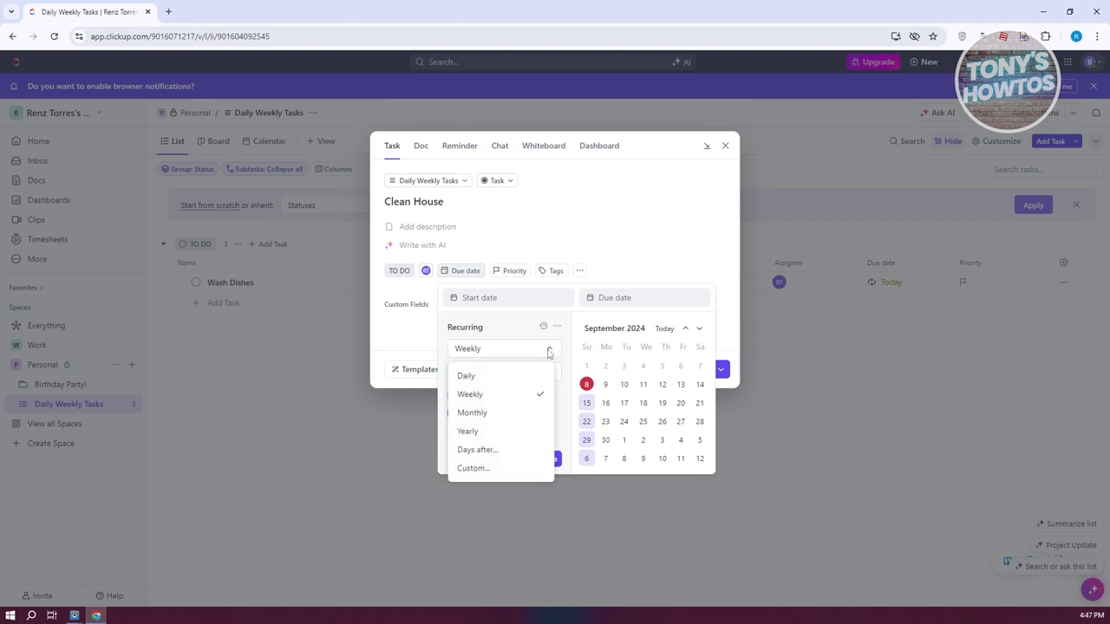
pyautogui.click(550, 352)
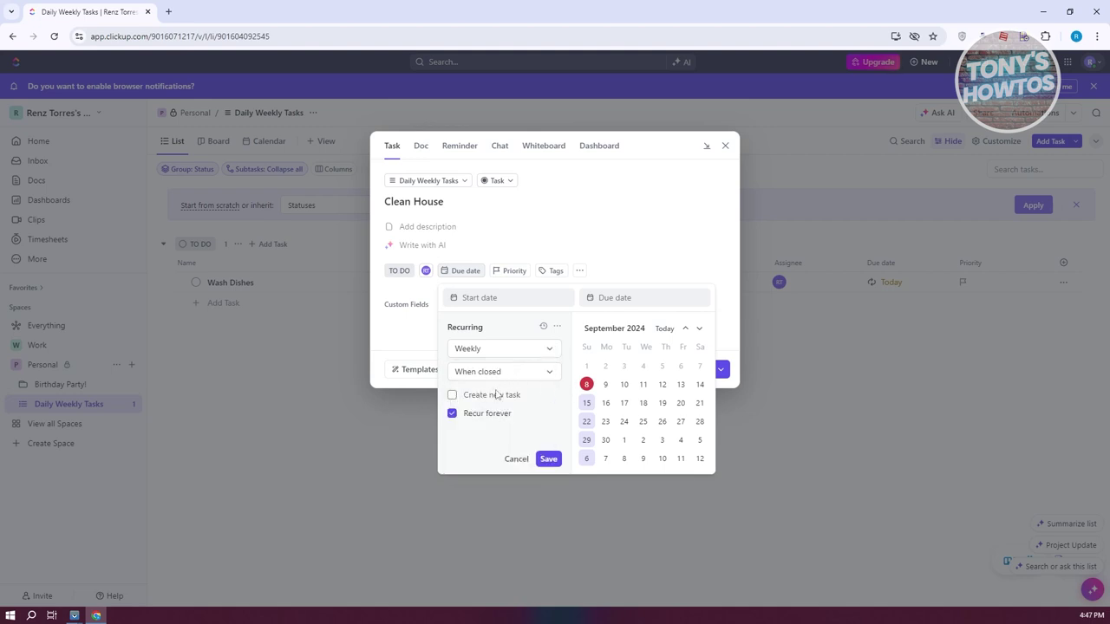
pyautogui.click(624, 384)
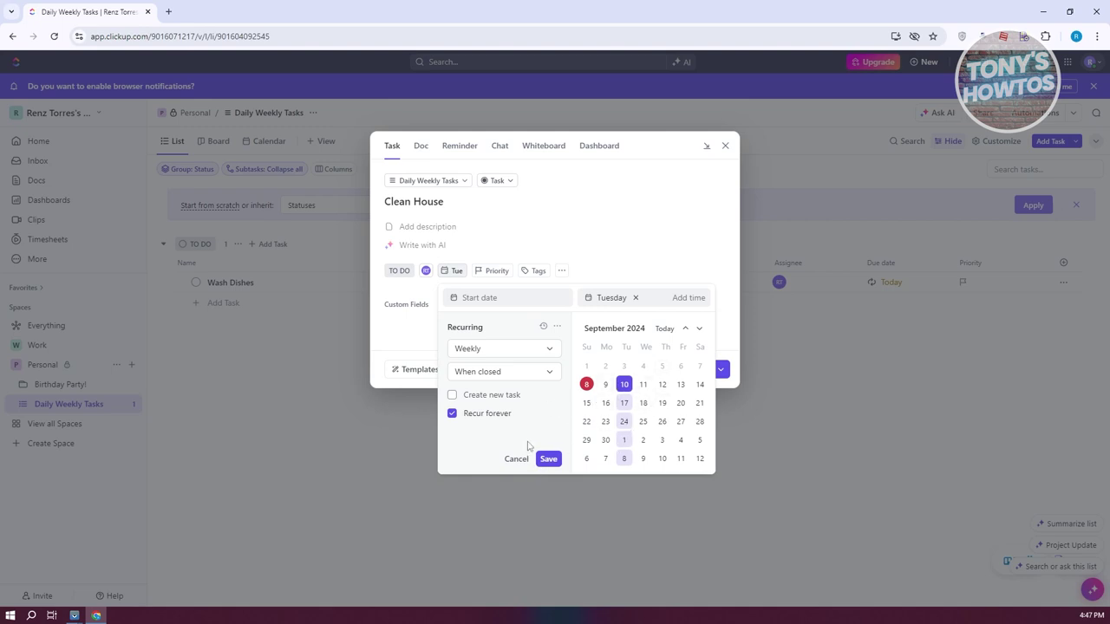
pyautogui.click(700, 384)
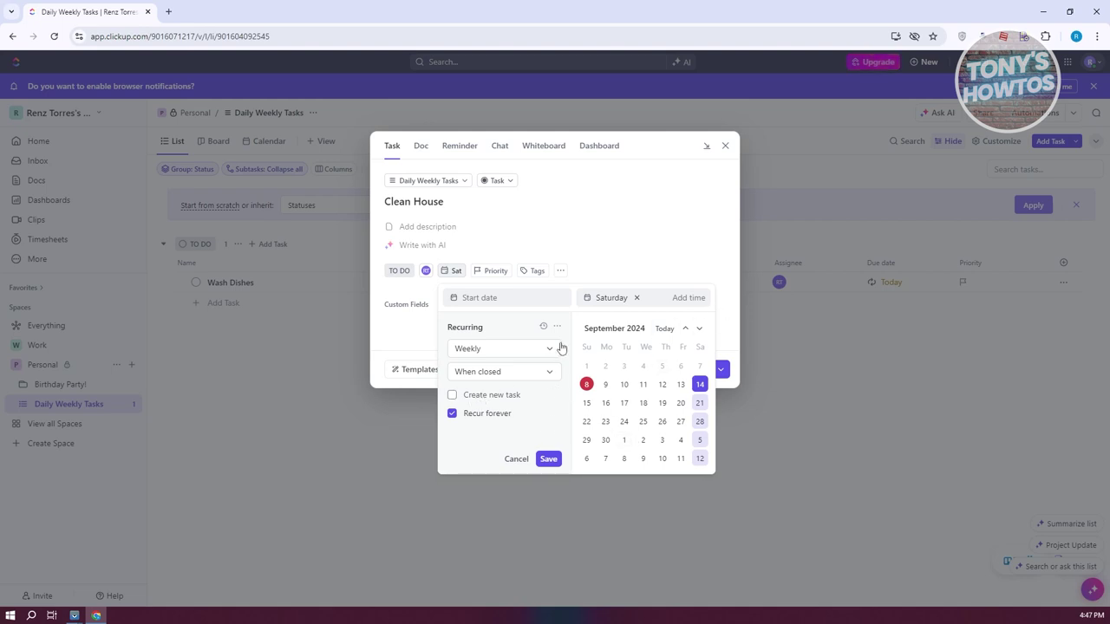
# Step: Make the Clean House recurrence create a new task each time and recur forever, save it, and set the priority to High
pyautogui.moveTo(485, 399)
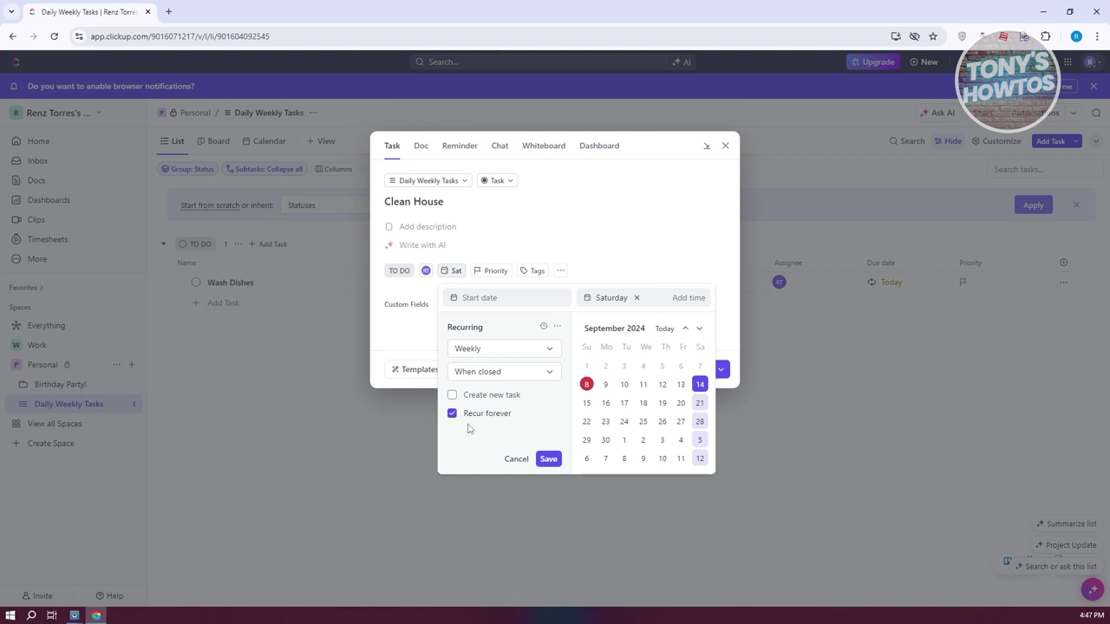
pyautogui.click(452, 414)
pyautogui.click(452, 396)
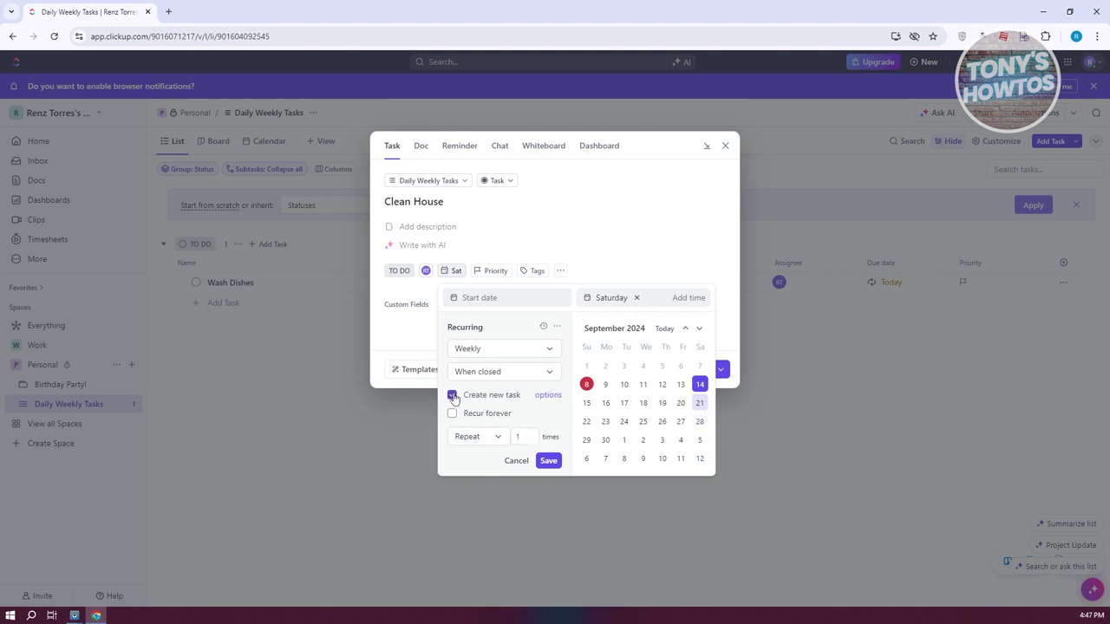
pyautogui.click(452, 397)
pyautogui.click(452, 414)
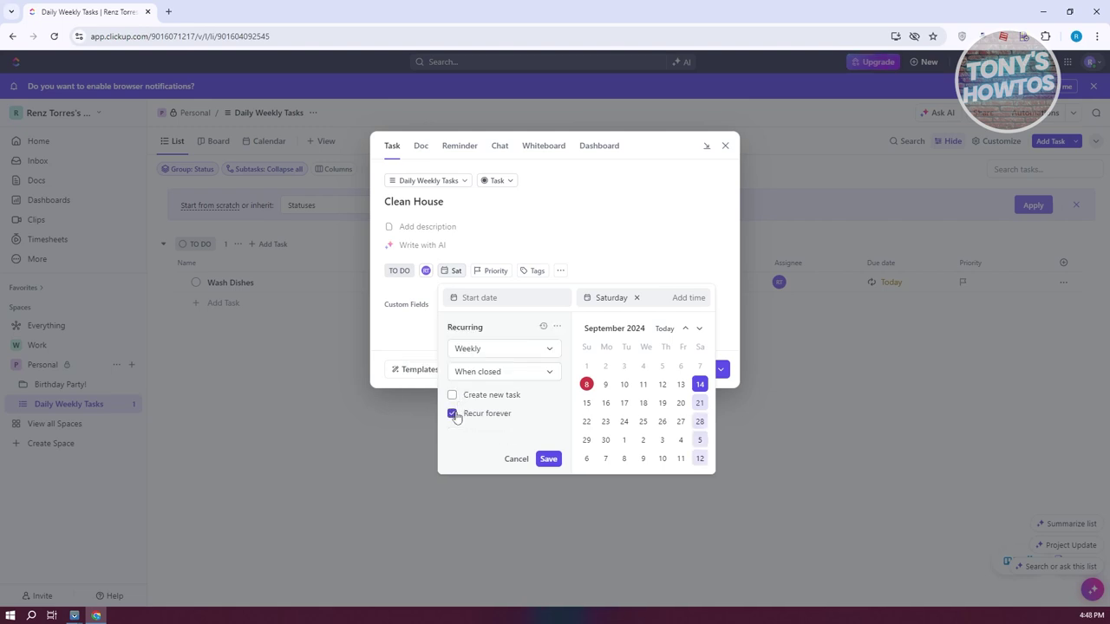
pyautogui.click(452, 395)
pyautogui.click(553, 397)
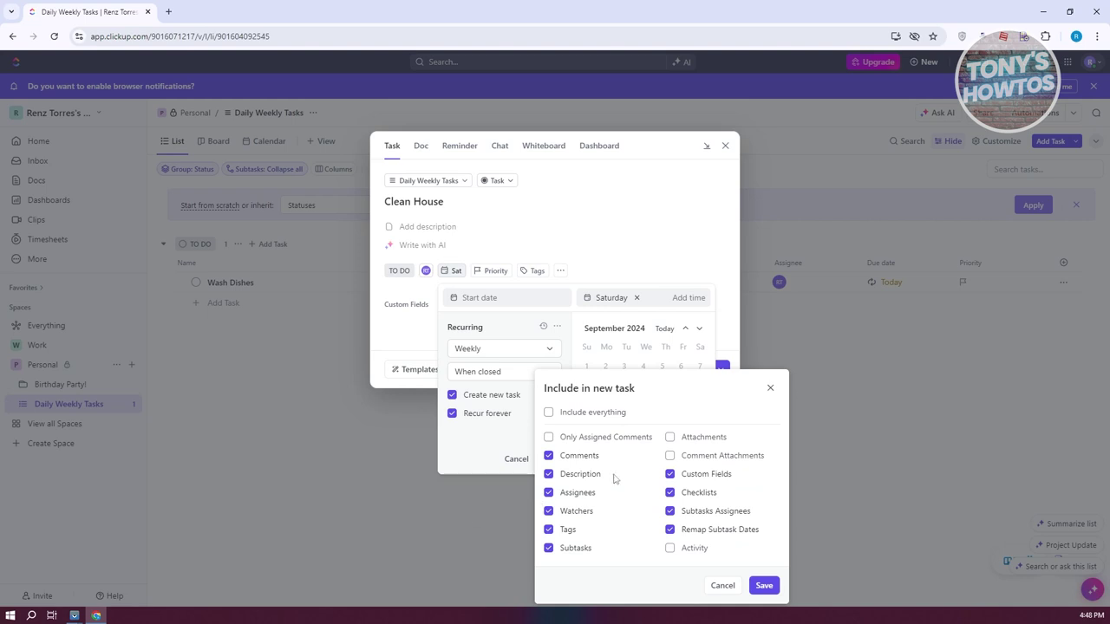
pyautogui.click(769, 389)
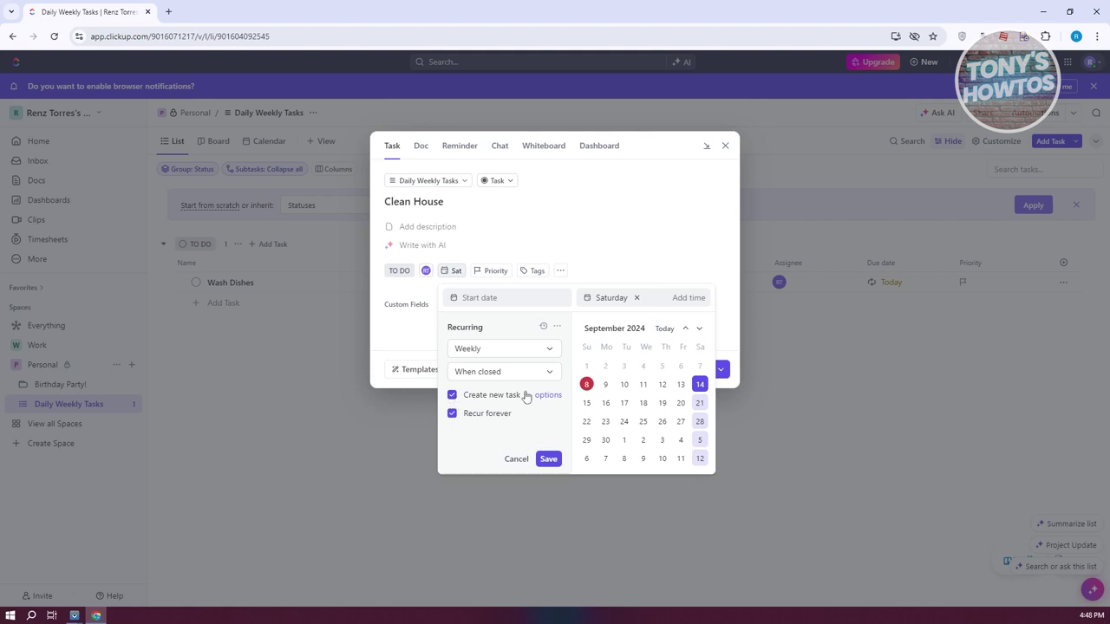
pyautogui.click(546, 458)
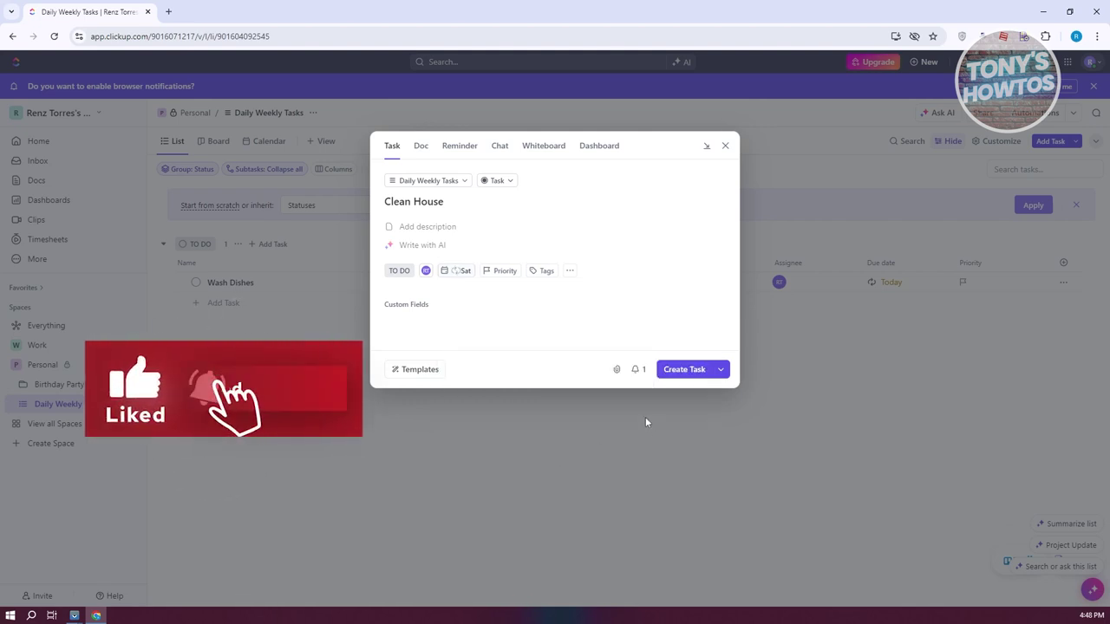
pyautogui.click(519, 274)
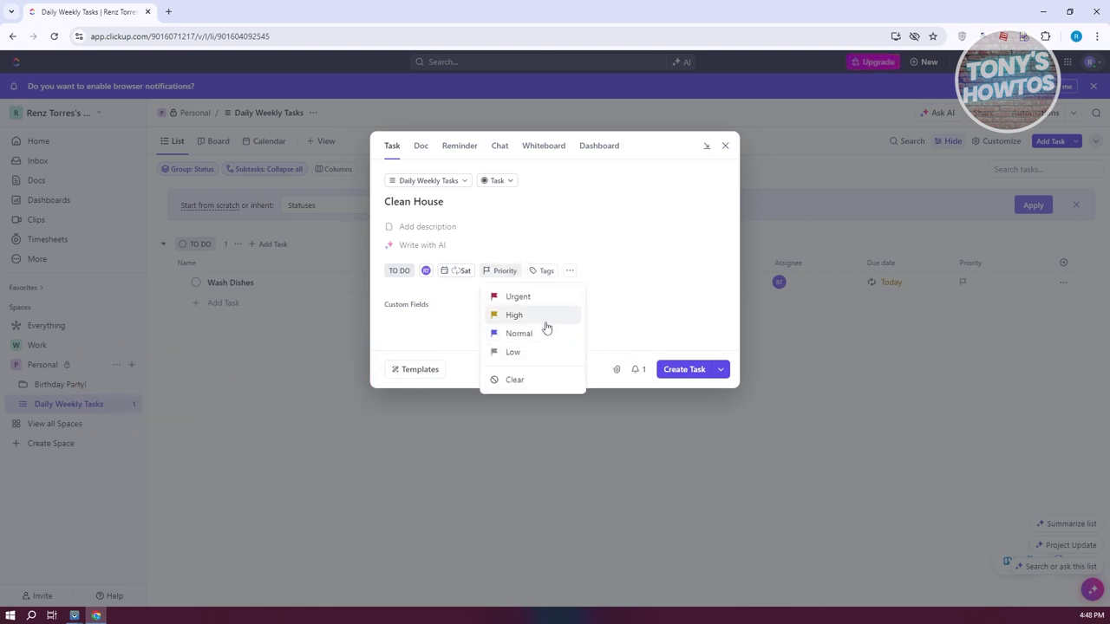
pyautogui.click(530, 317)
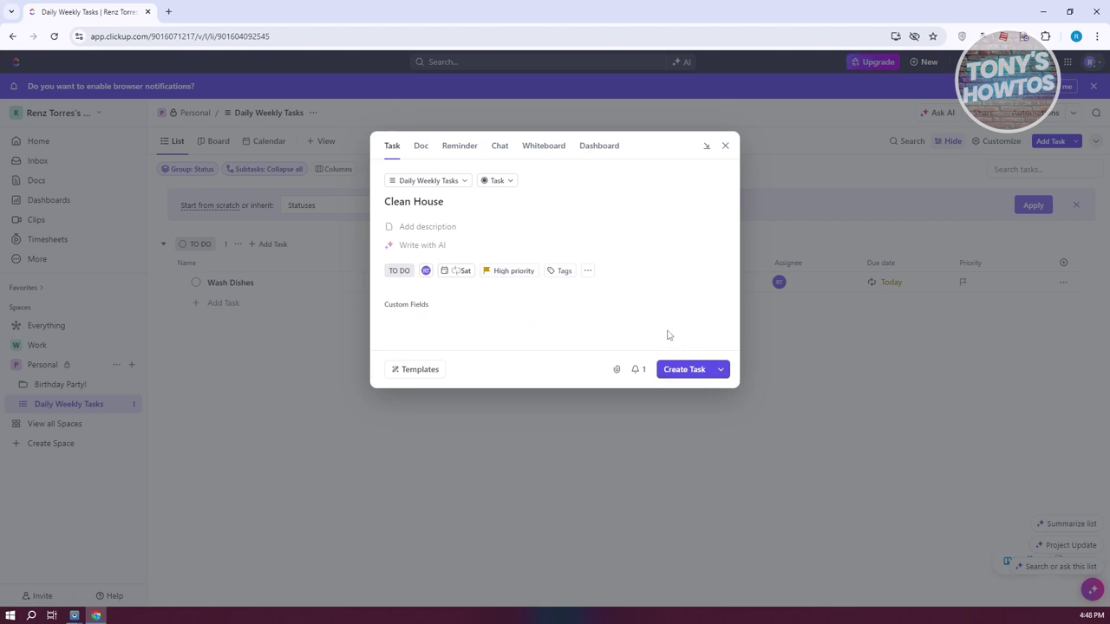
pyautogui.click(423, 147)
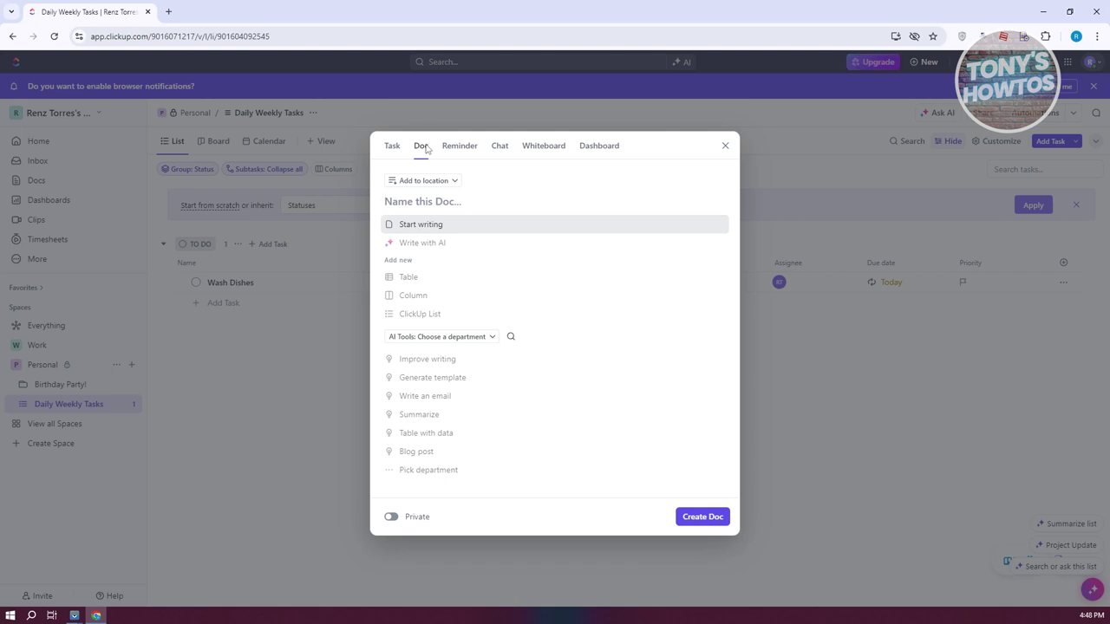
pyautogui.click(460, 147)
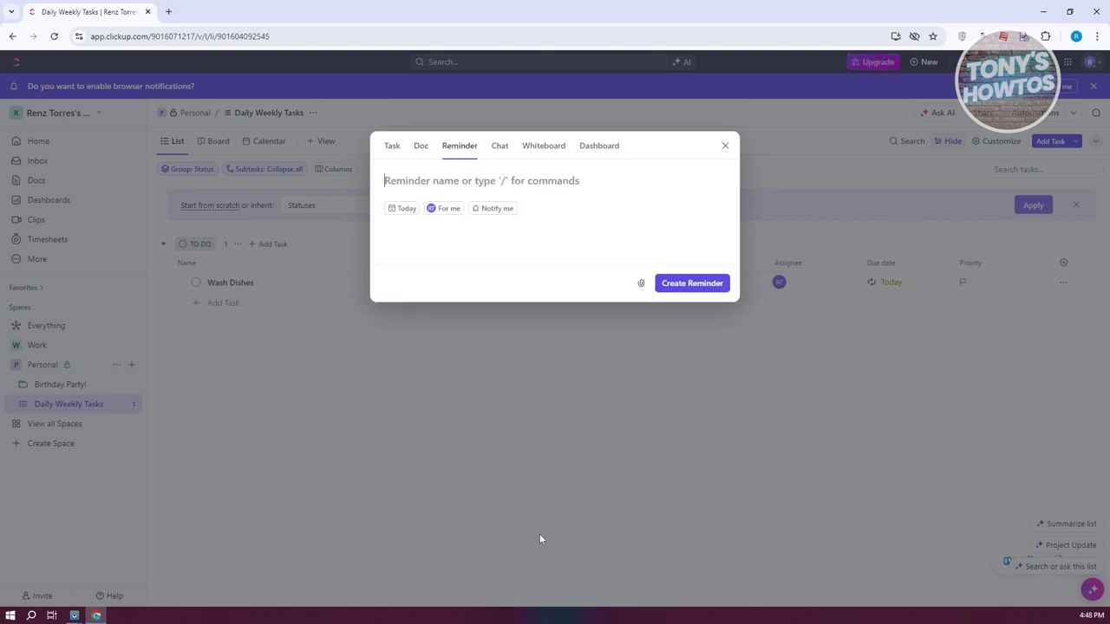
pyautogui.click(500, 148)
pyautogui.click(544, 148)
pyautogui.click(605, 149)
# Step: Create a reminder named "hey do it" for today
pyautogui.click(462, 147)
pyautogui.click(483, 208)
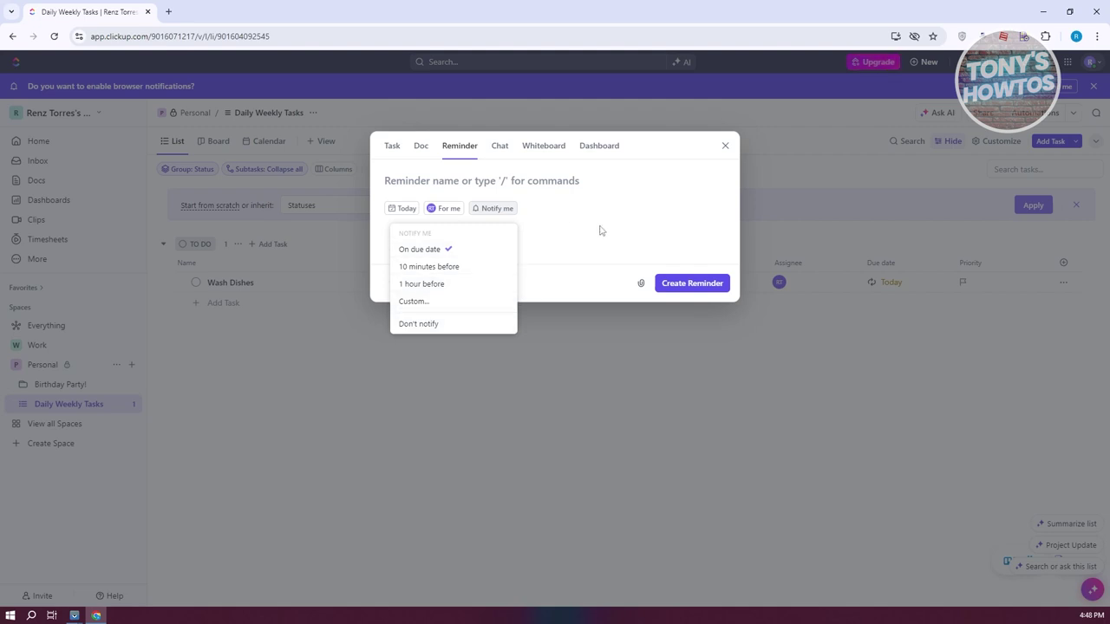
pyautogui.click(629, 234)
pyautogui.click(694, 284)
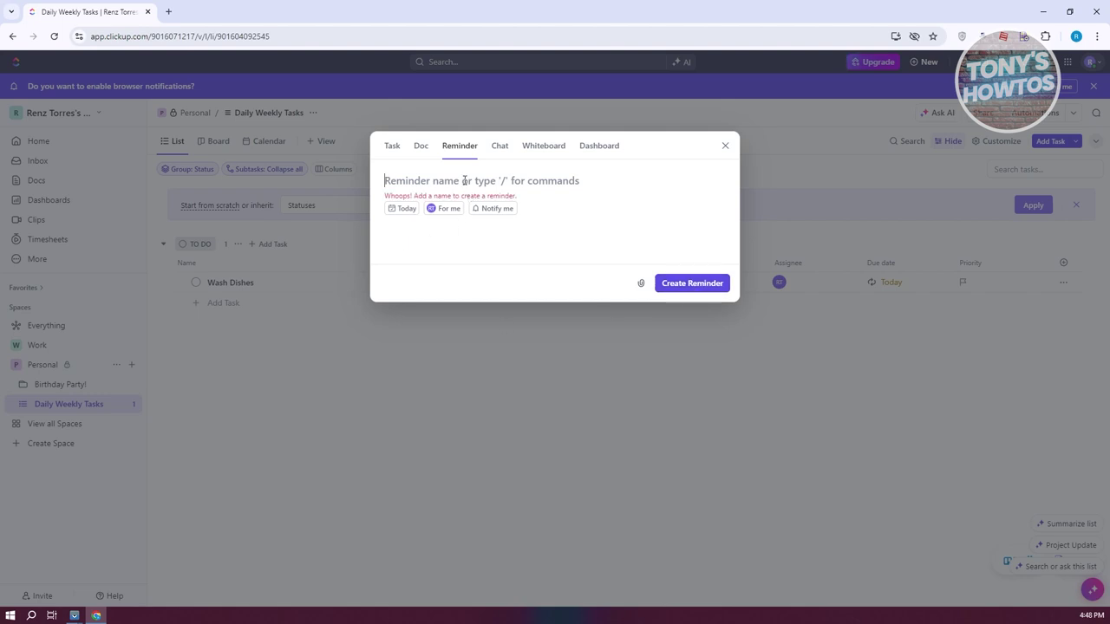
pyautogui.write('hey do it')
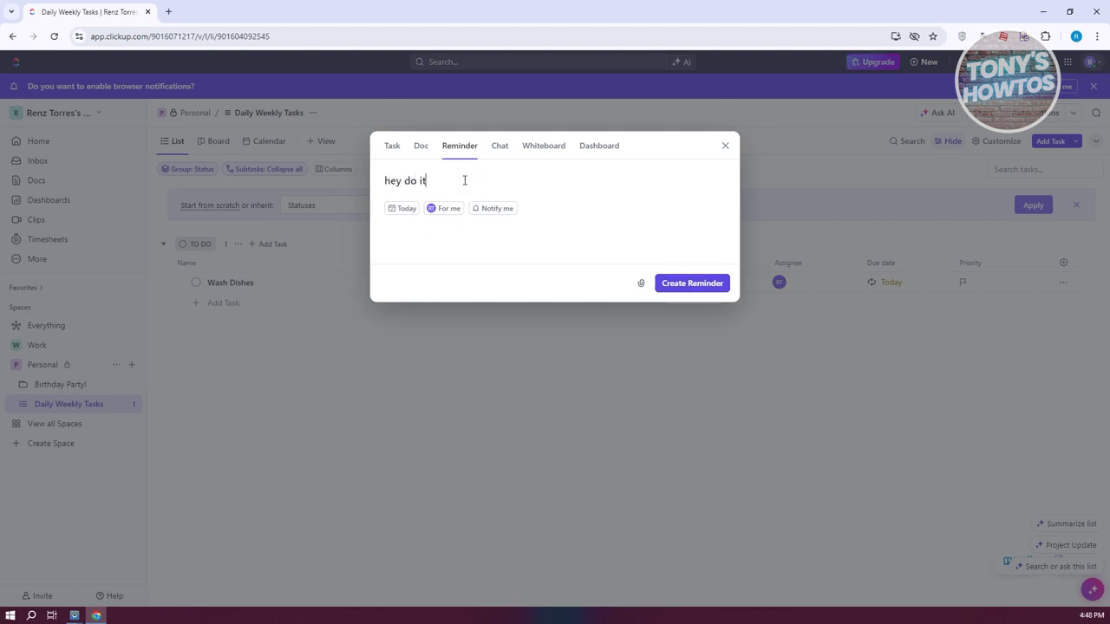
pyautogui.click(689, 286)
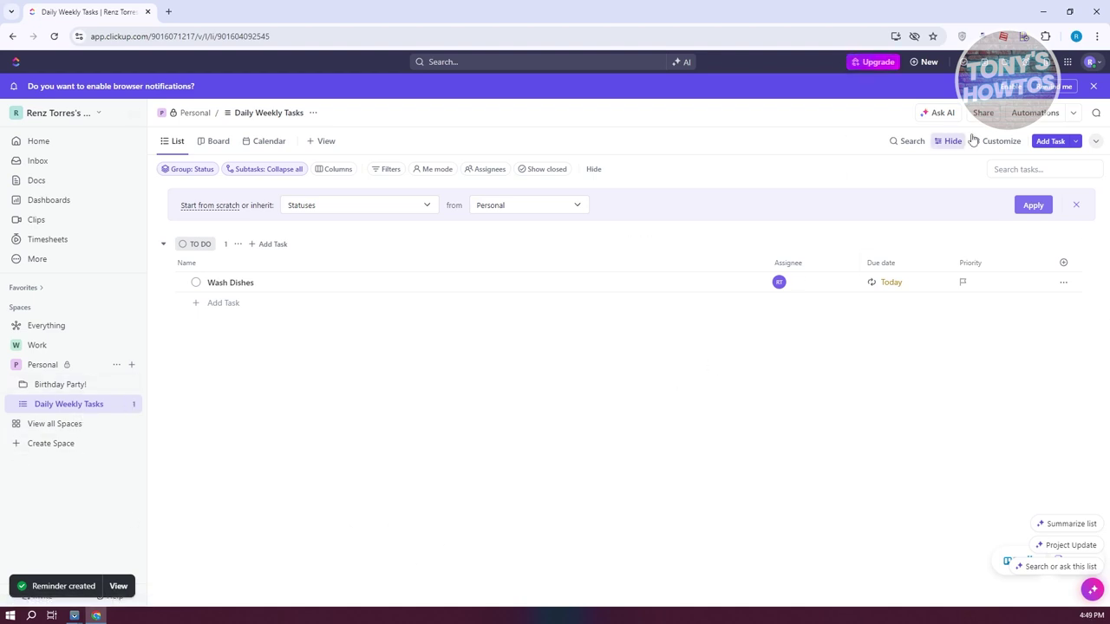
# Step: Start a new Daily Weekly Tasks task assigned to Me, recurring weekly when closed with Saturday, September 14 as the due date
pyautogui.click(1067, 140)
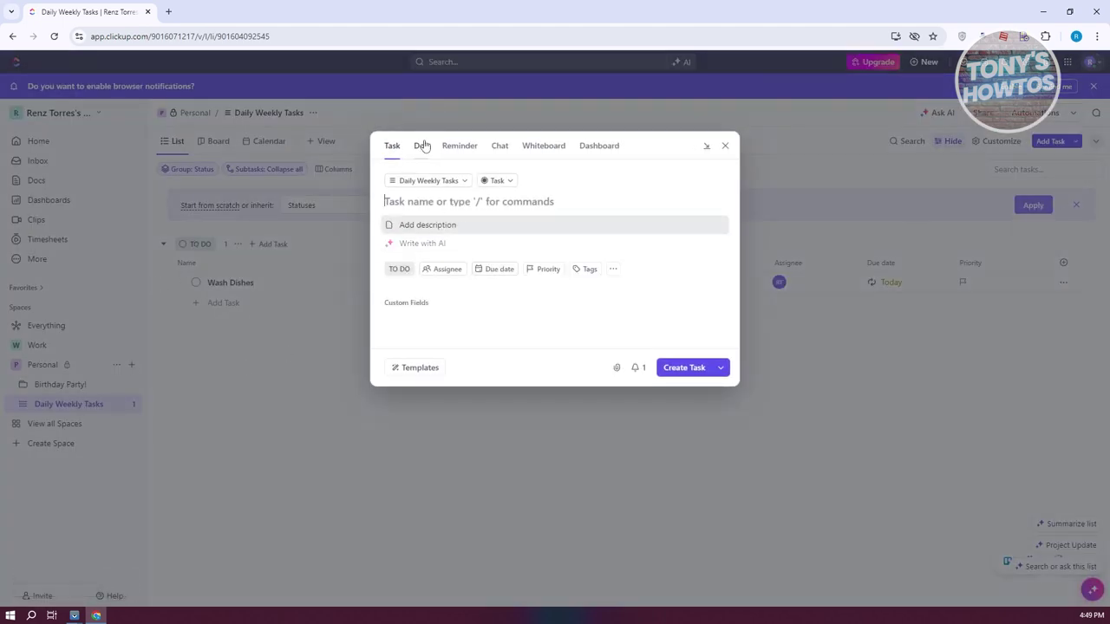
pyautogui.click(449, 269)
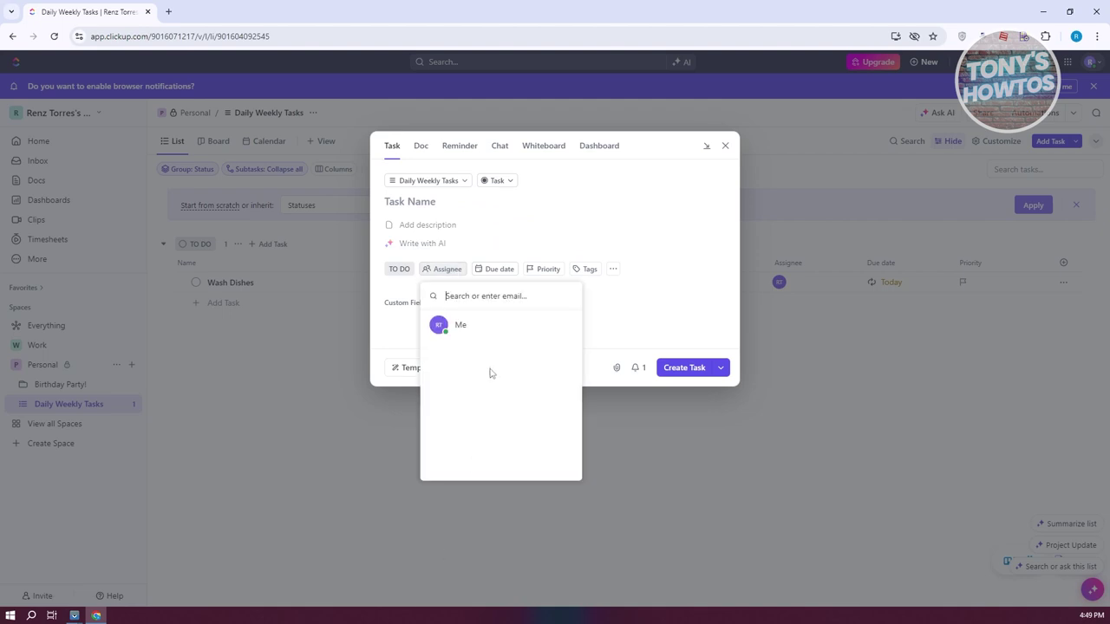
pyautogui.click(472, 323)
pyautogui.click(469, 269)
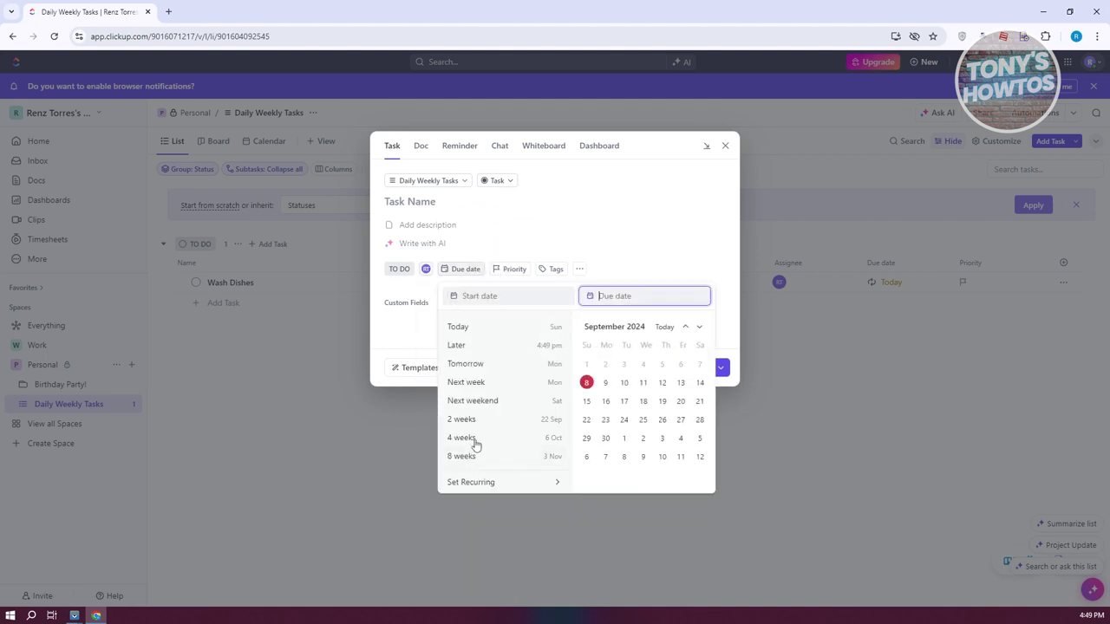
pyautogui.click(487, 482)
pyautogui.click(523, 352)
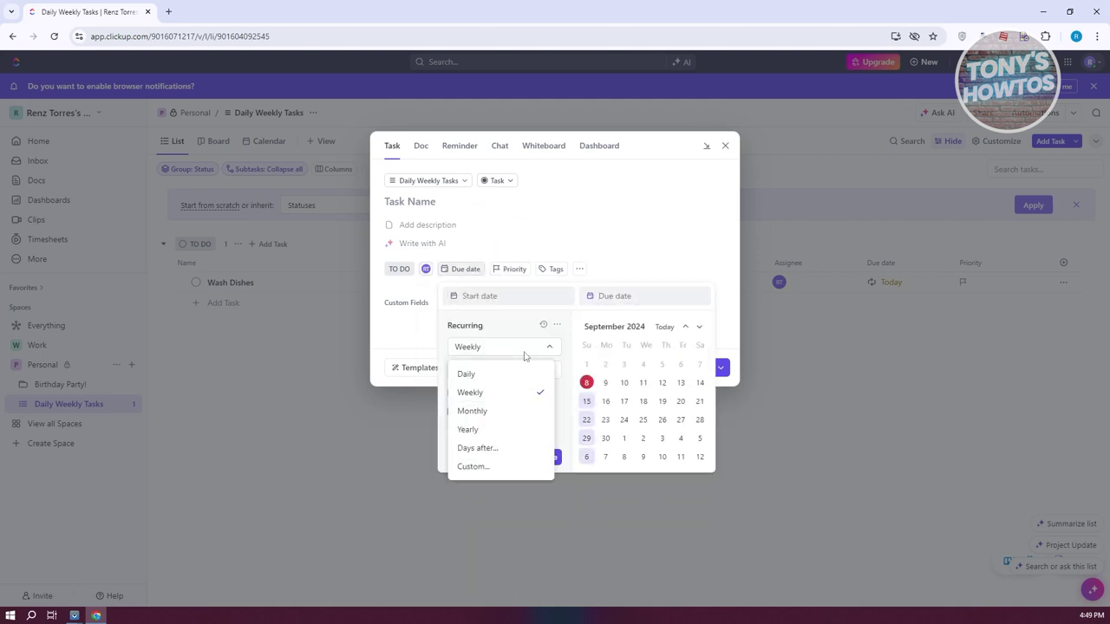
pyautogui.click(524, 354)
pyautogui.click(700, 382)
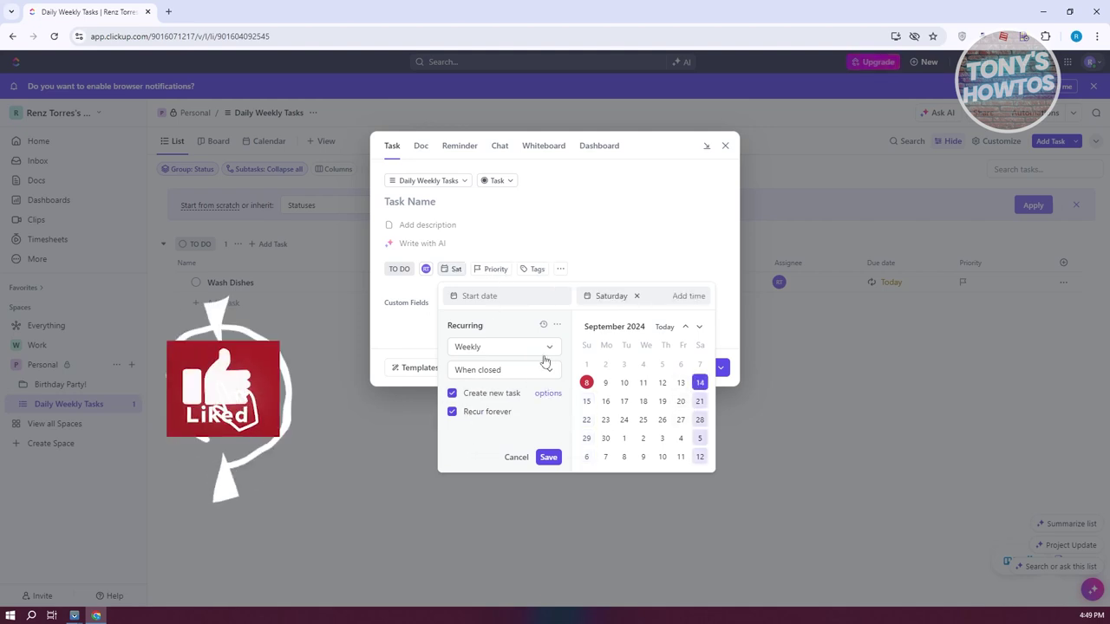
pyautogui.click(546, 457)
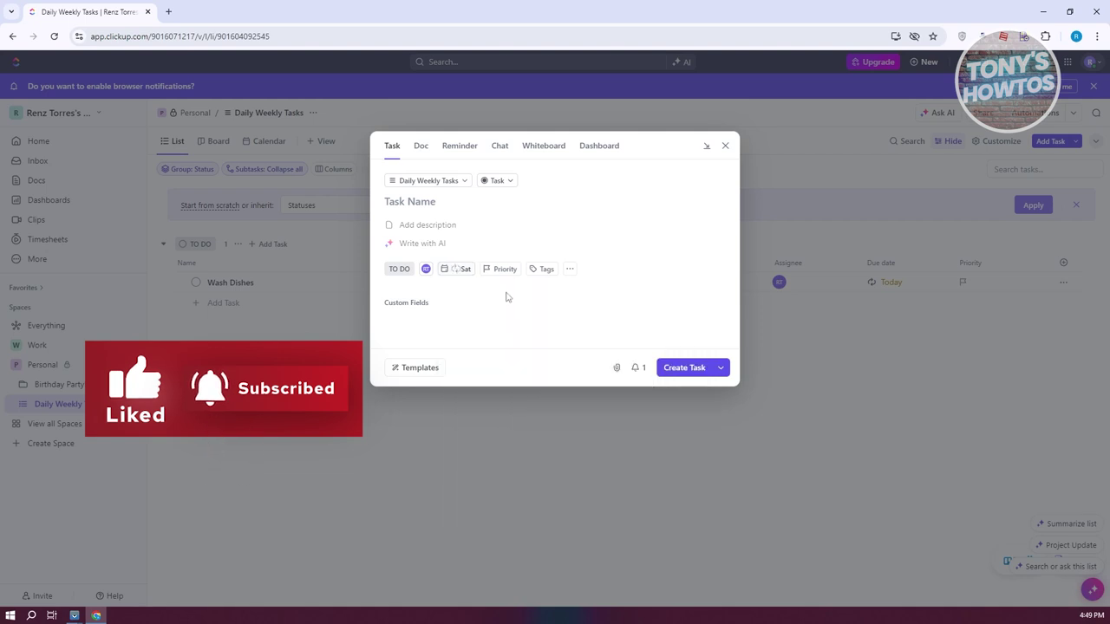
# Step: Set the new task's priority to High, title it Clean House and create it
pyautogui.click(510, 270)
pyautogui.click(525, 321)
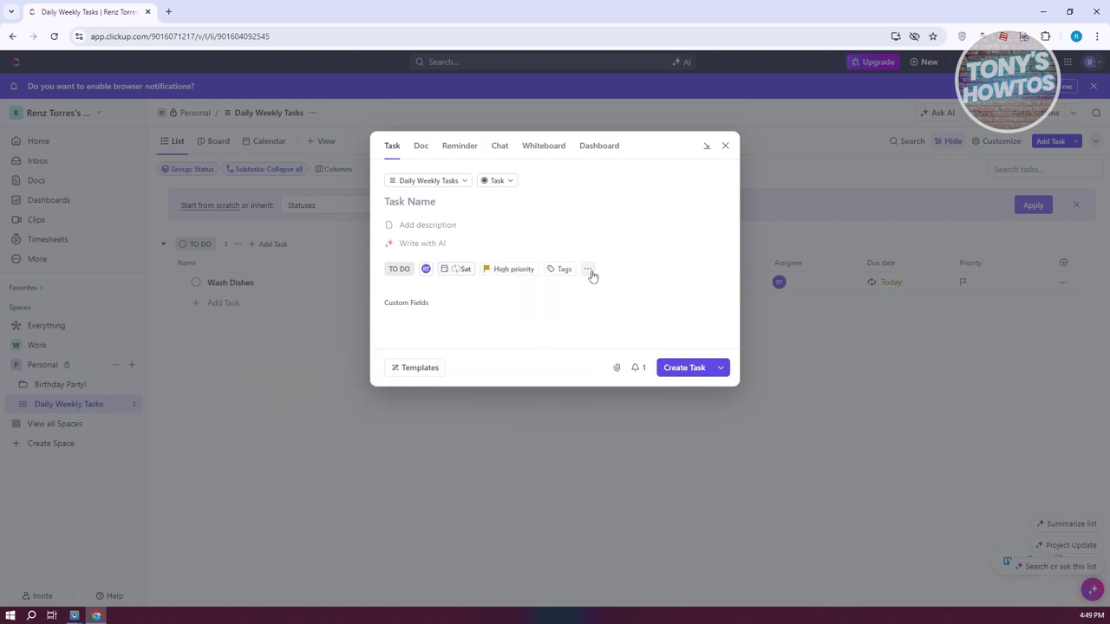
pyautogui.click(587, 270)
pyautogui.click(684, 372)
pyautogui.click(482, 201)
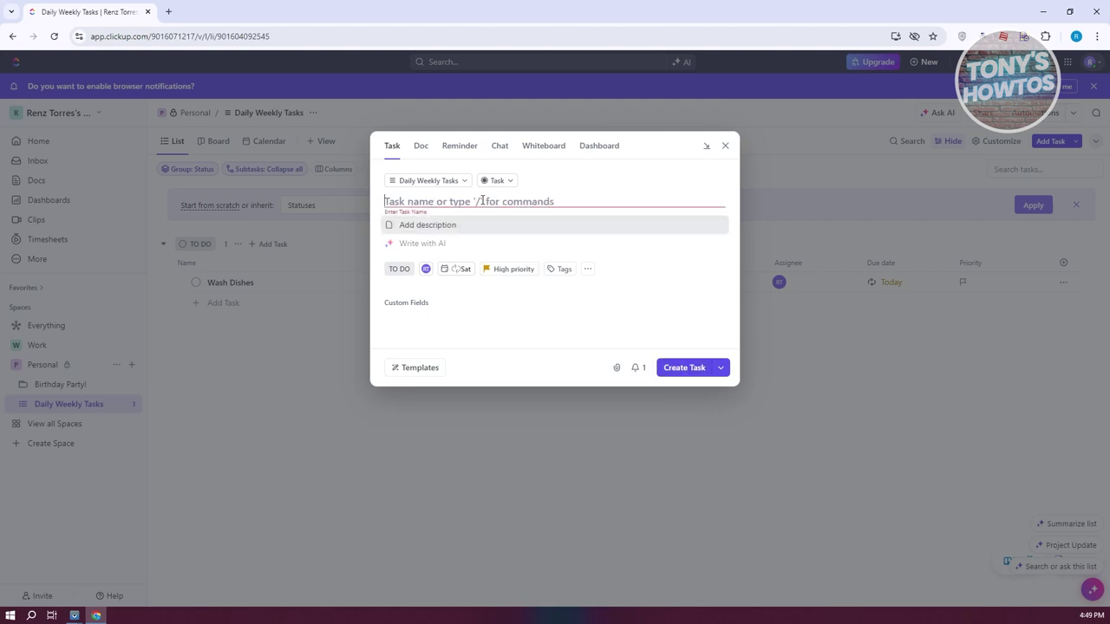
pyautogui.write('S')
pyautogui.press('BackSpace')
pyautogui.write('Clean House')
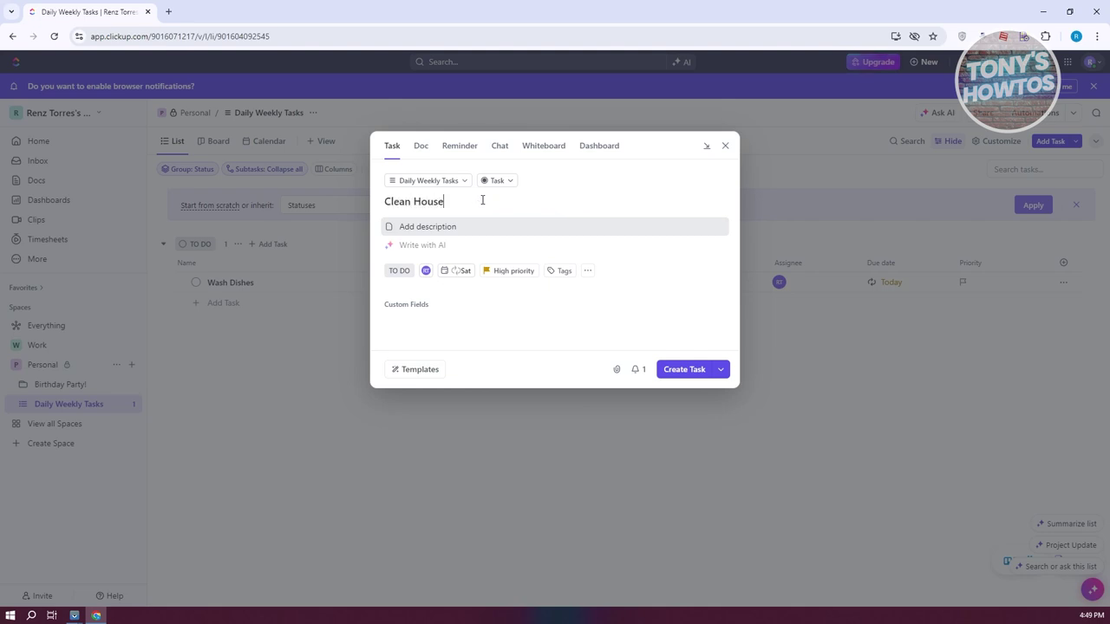
pyautogui.click(684, 370)
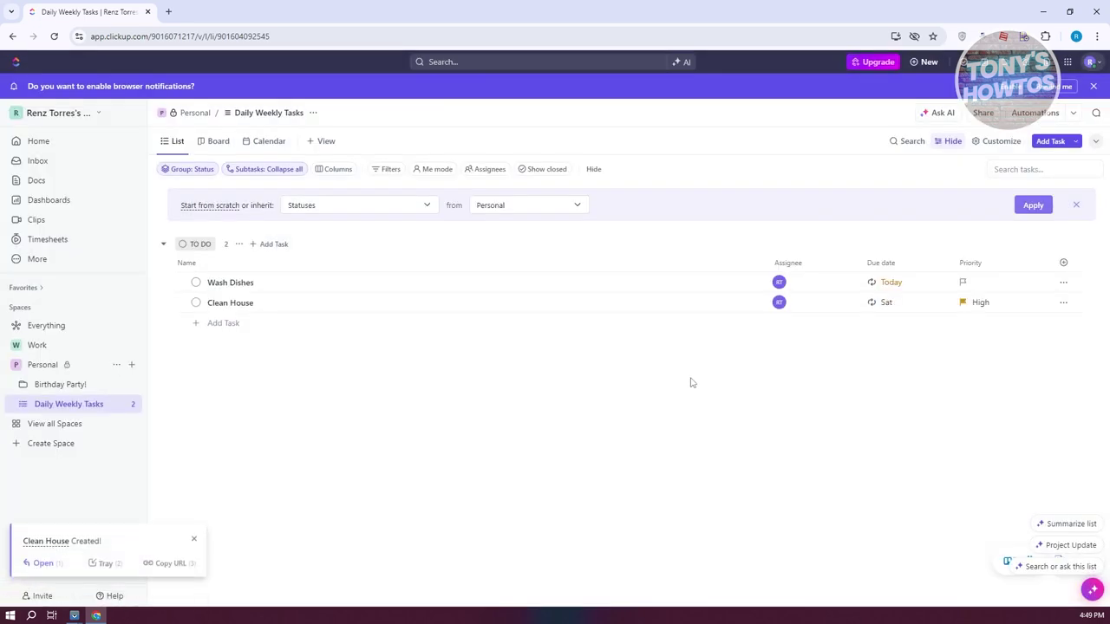
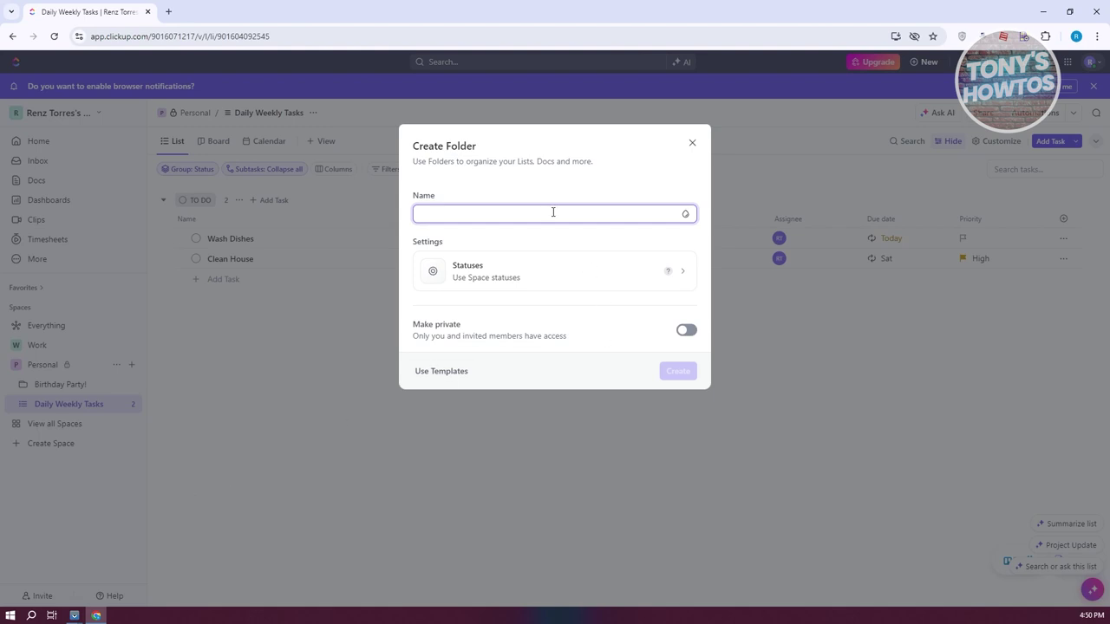
# Step: Create a folder named TASKS in the Personal space
pyautogui.write('TASKS')
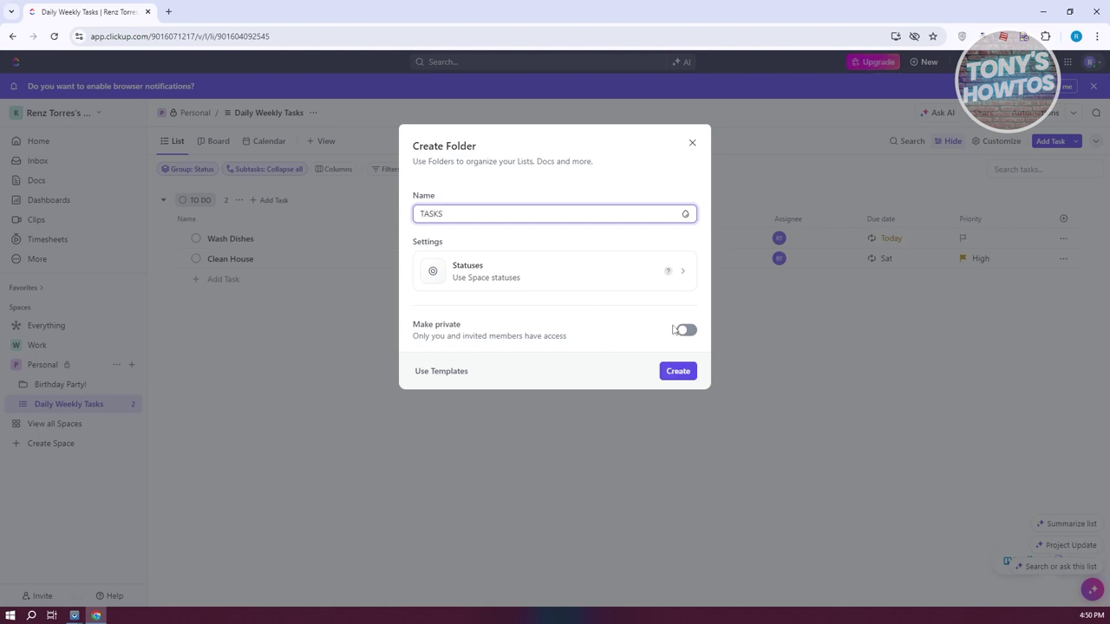
pyautogui.click(677, 371)
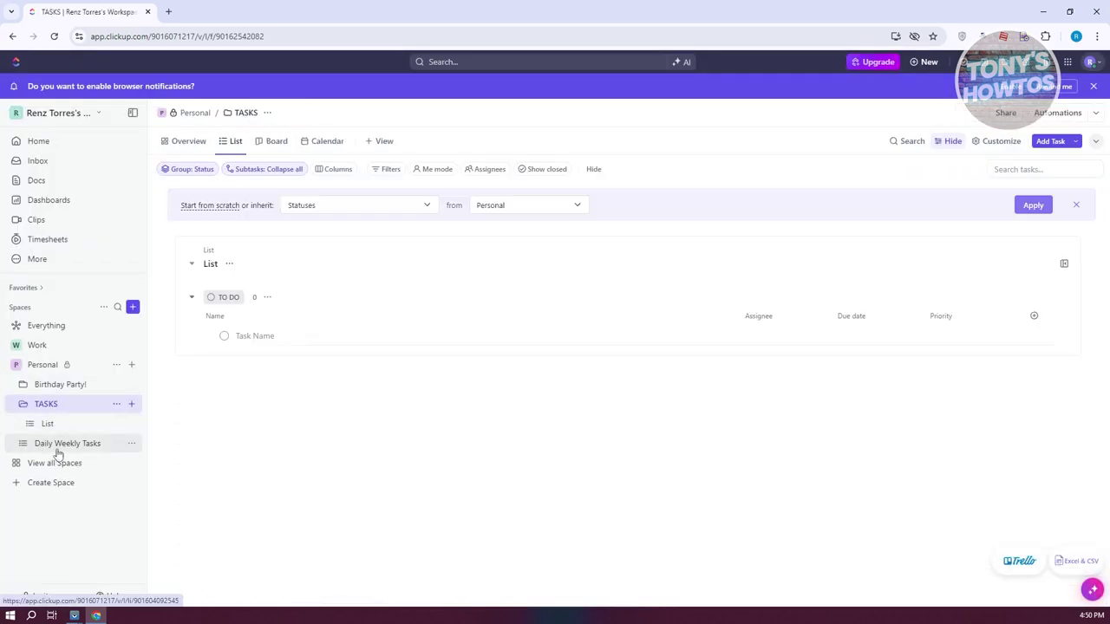
# Step: Rename the default list in the TASKS folder to Daily Task
pyautogui.click(48, 424)
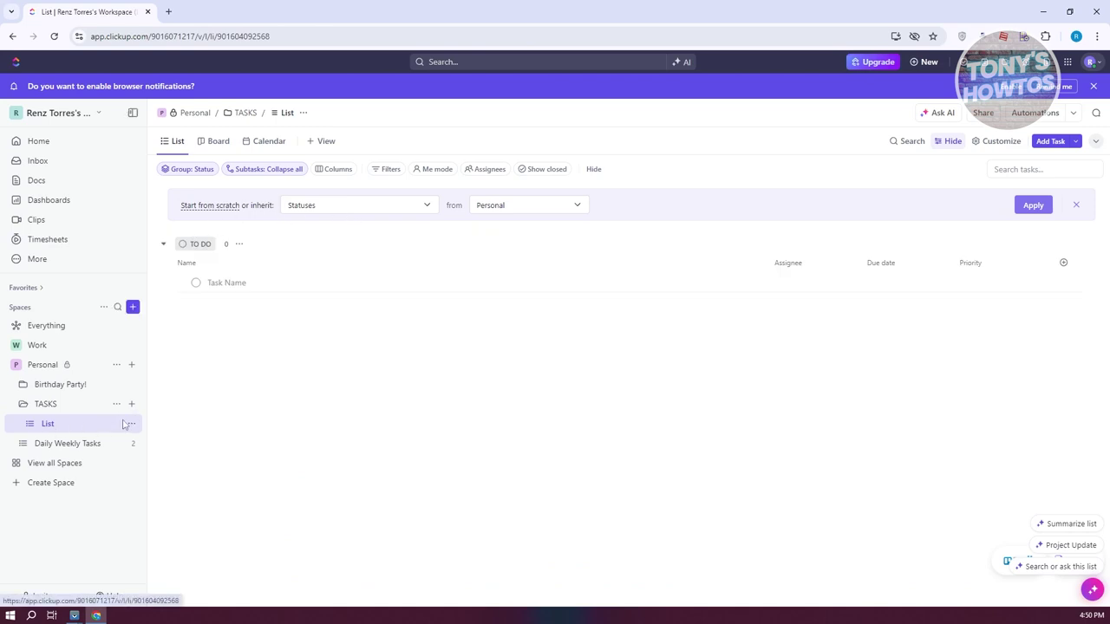
pyautogui.click(131, 424)
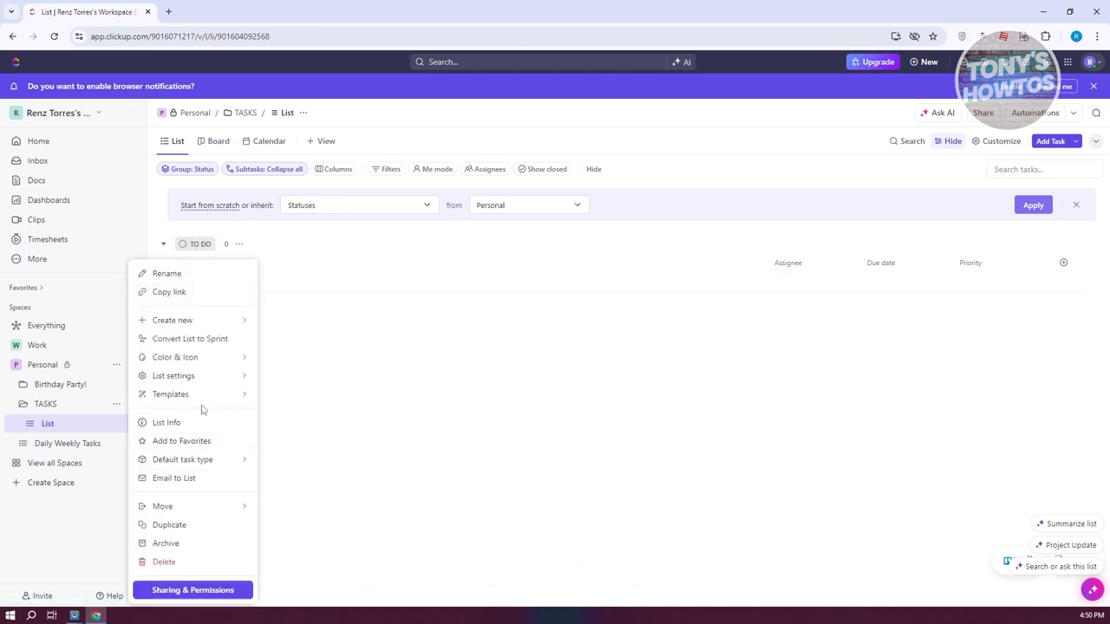
pyautogui.click(203, 273)
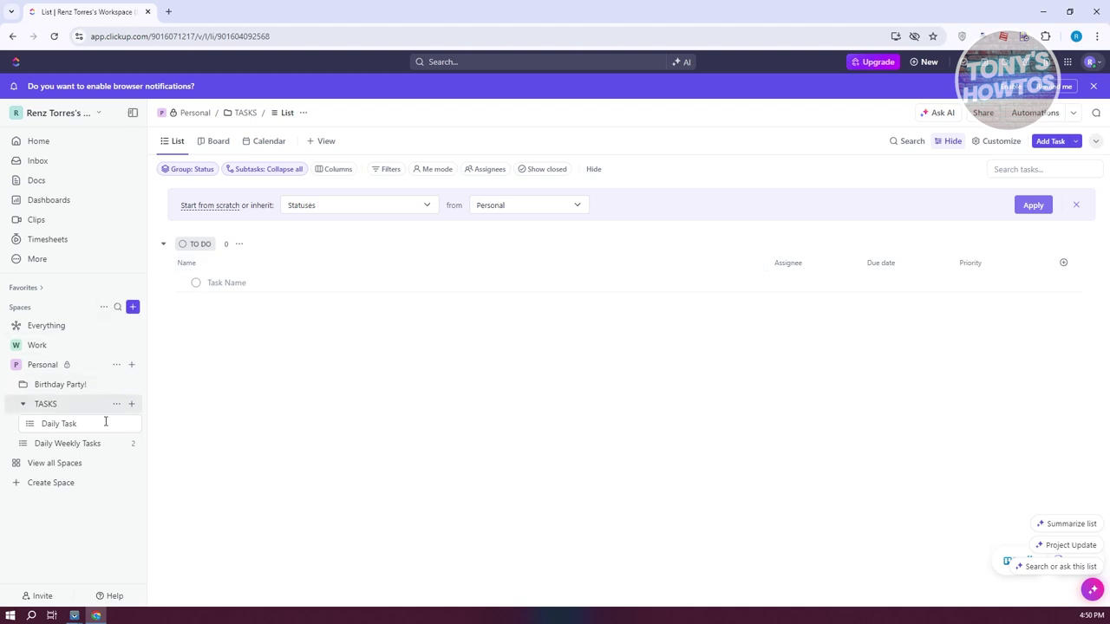
# Step: Create a list named Weekly Tasks in the TASKS folder
pyautogui.click(131, 404)
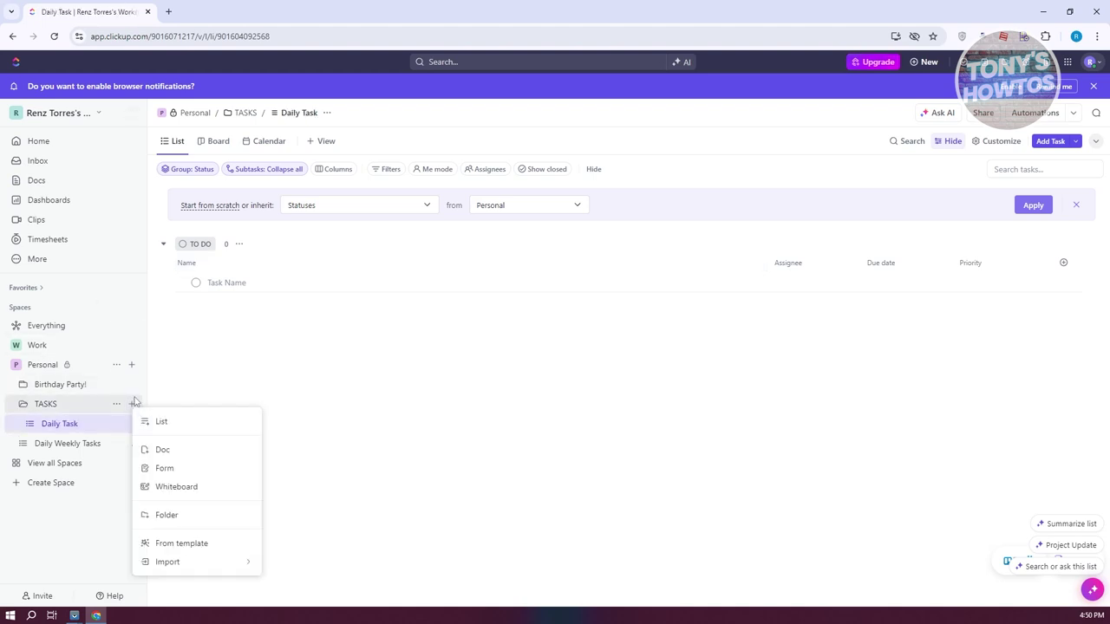
pyautogui.click(188, 423)
pyautogui.write('Week')
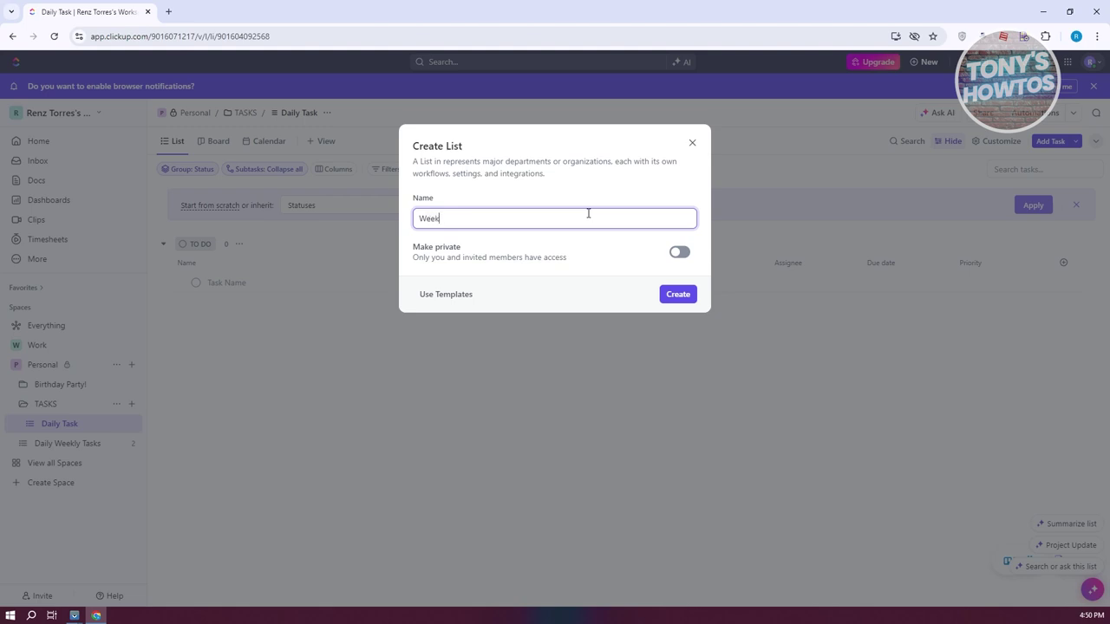
pyautogui.write('ly T')
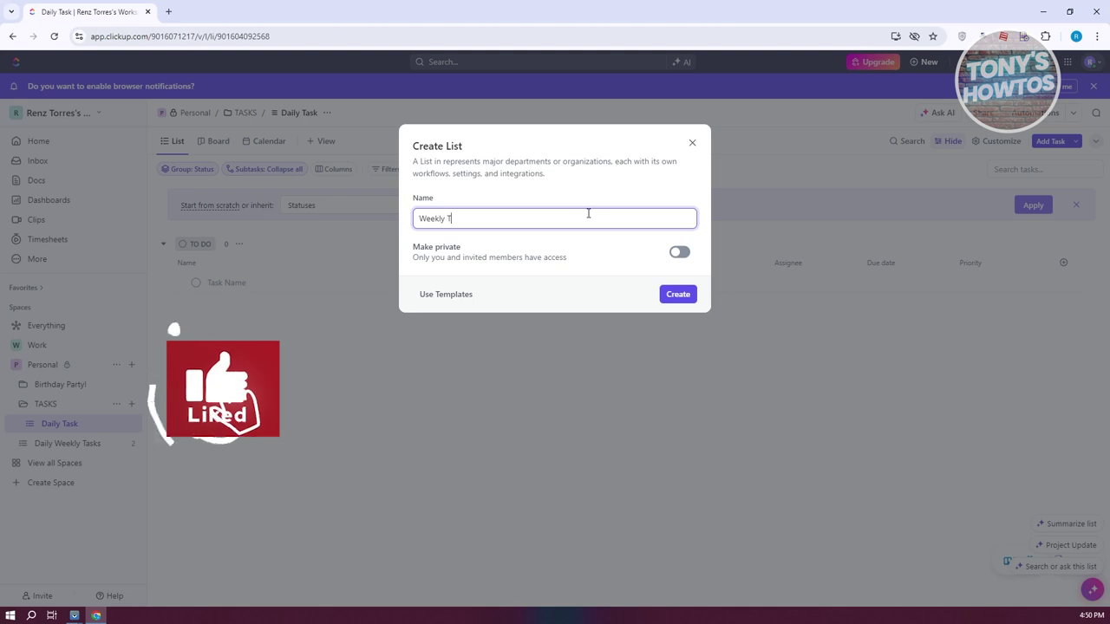
pyautogui.write('asks')
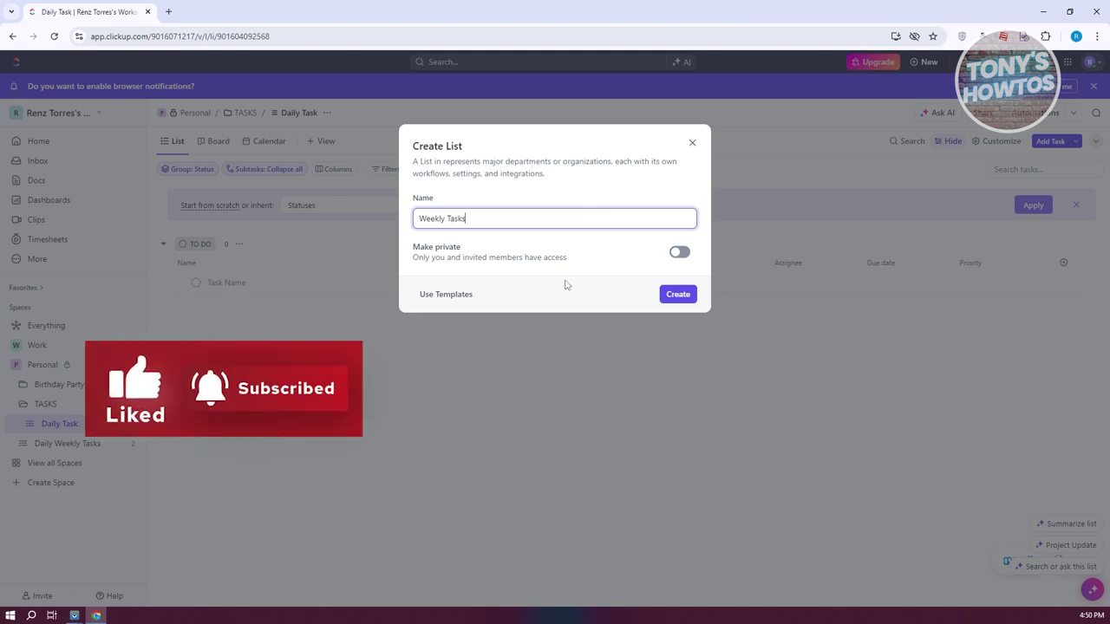
pyautogui.click(677, 295)
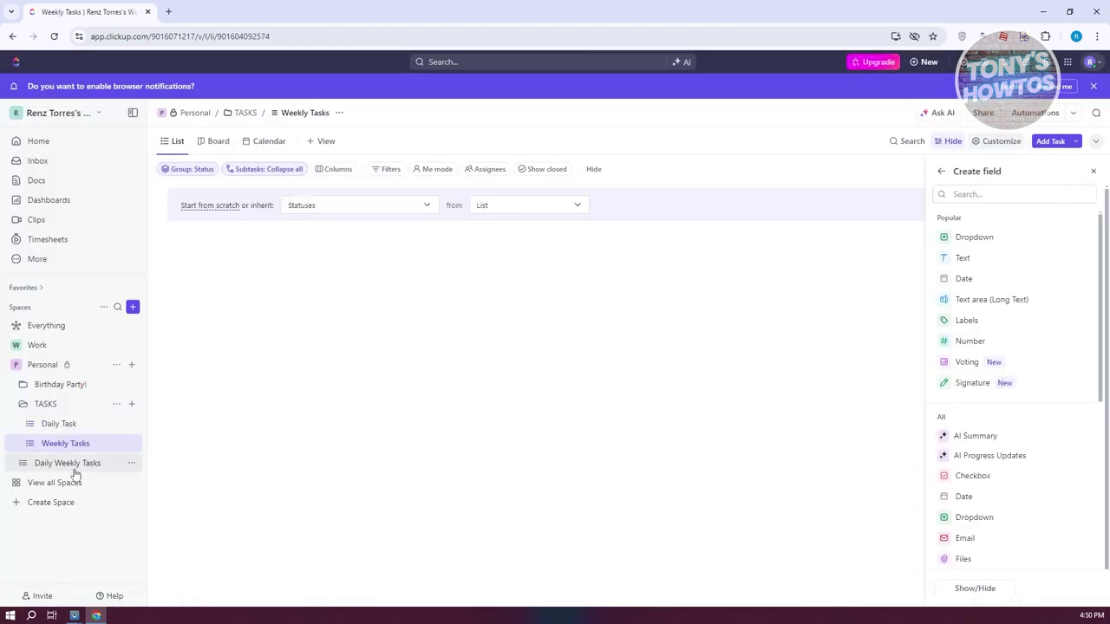
# Step: Move Wash Dishes from Daily Weekly Tasks into the Daily Task list and Clean House into the Weekly Tasks list
pyautogui.click(73, 465)
pyautogui.click(131, 463)
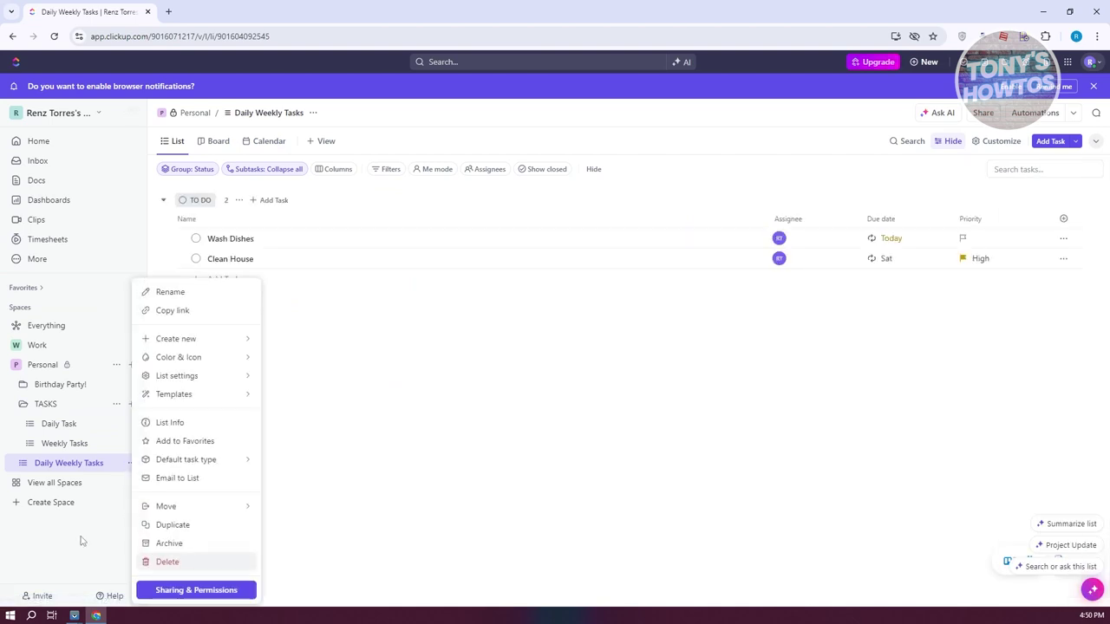
pyautogui.click(76, 467)
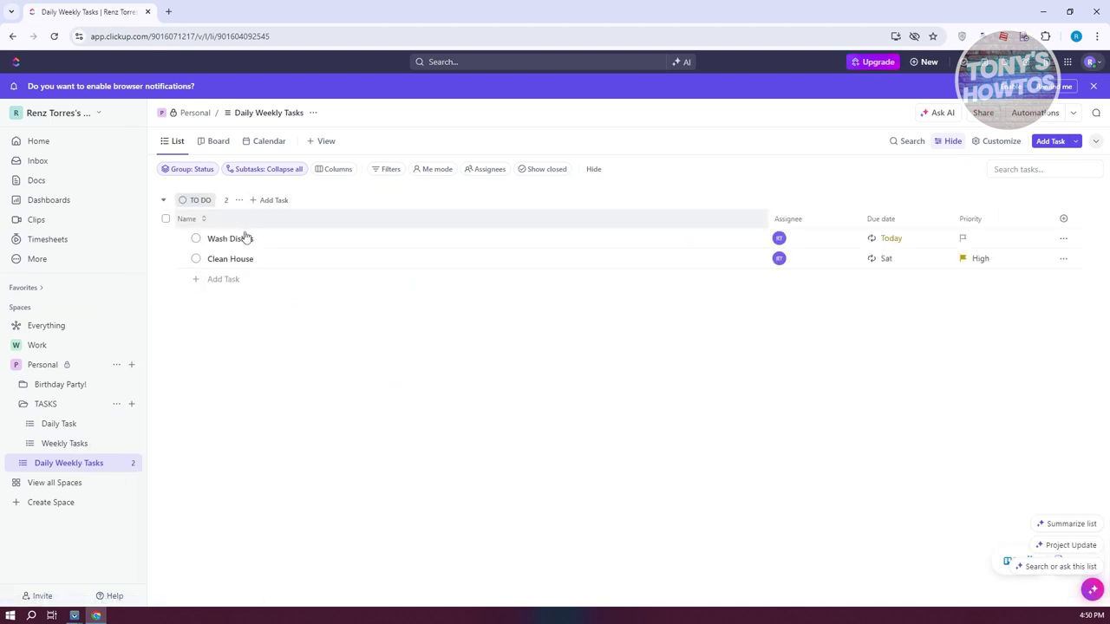
pyautogui.moveTo(154, 238); pyautogui.dragTo(49, 424)
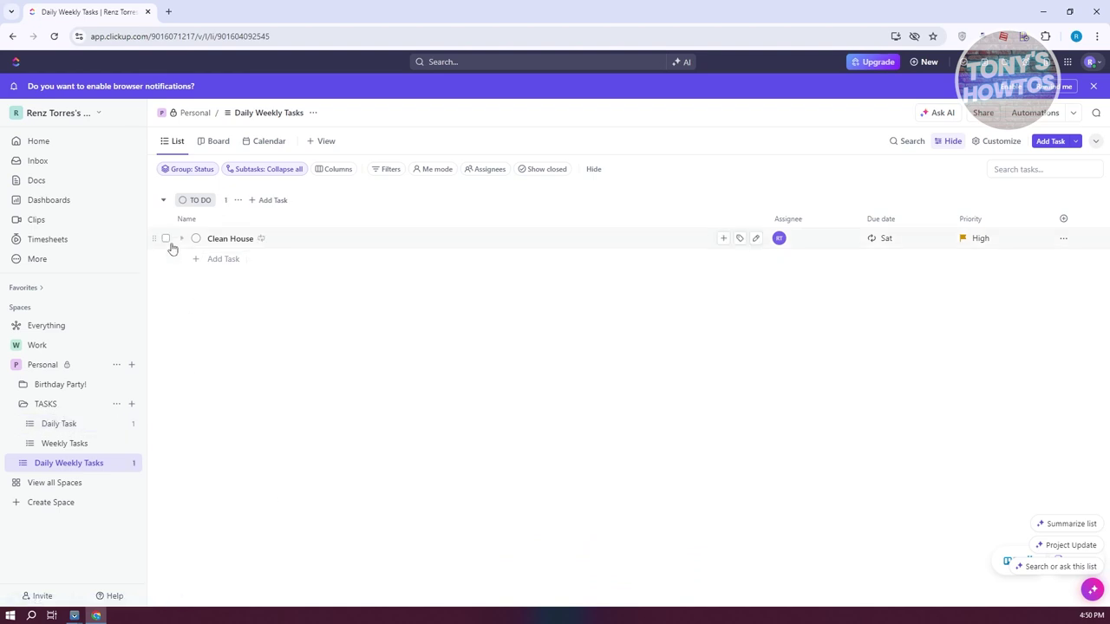
pyautogui.moveTo(159, 237); pyautogui.dragTo(74, 448)
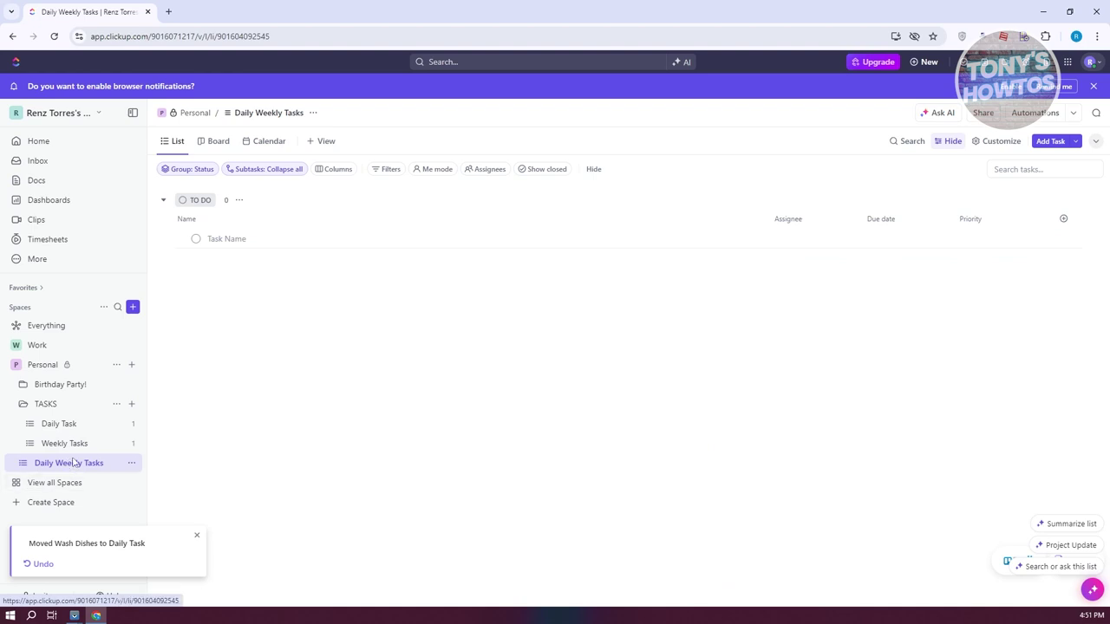
# Step: Delete the emptied Daily Weekly Tasks list from the Personal space
pyautogui.click(130, 463)
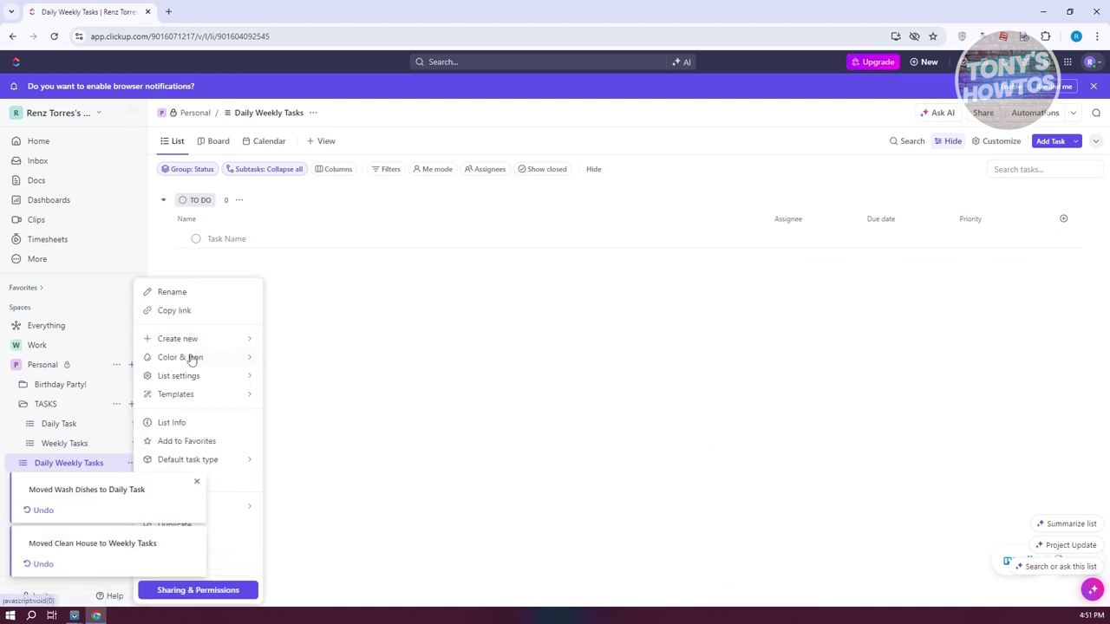
pyautogui.click(196, 482)
pyautogui.click(199, 536)
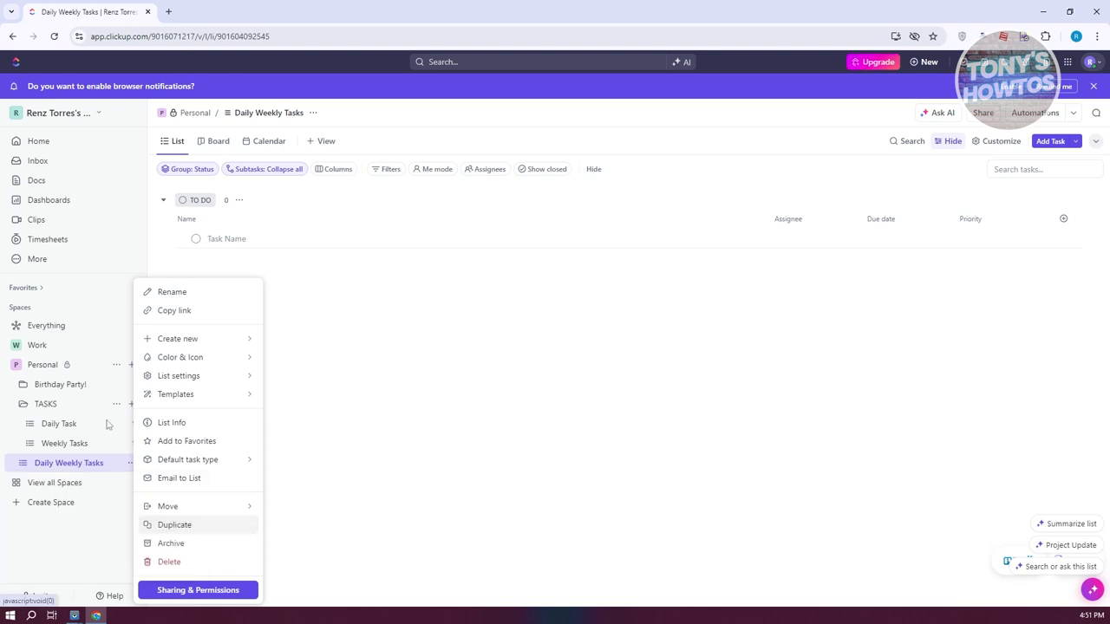
pyautogui.click(169, 560)
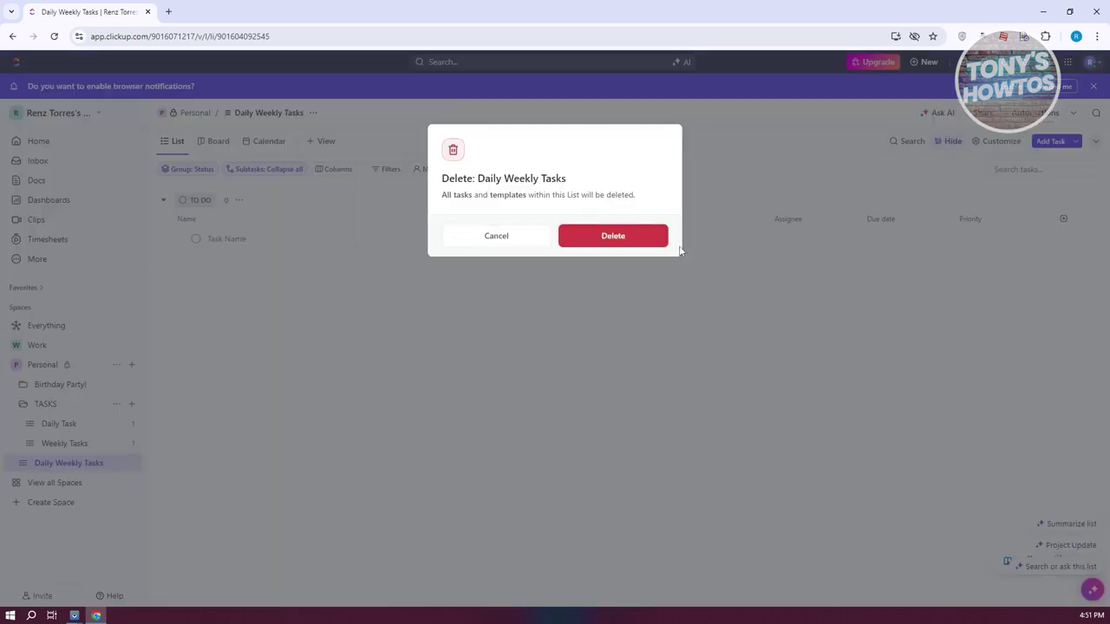
pyautogui.click(616, 236)
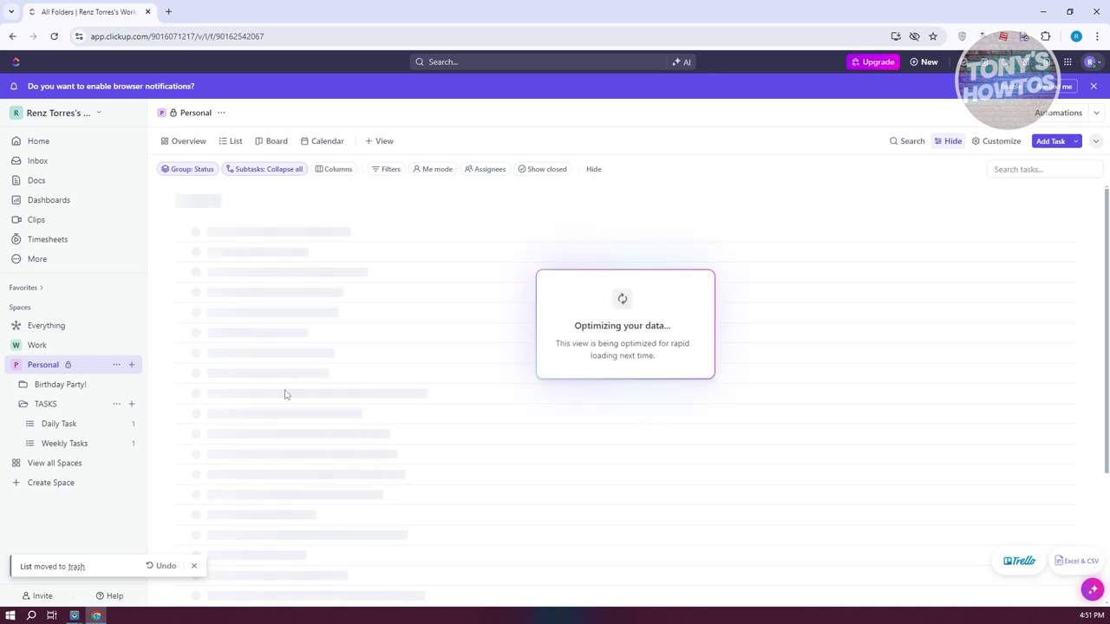
# Step: Review the TASKS folder's tasks as a list and on the calendar, and inspect the Wash Dishes task's details
pyautogui.click(48, 404)
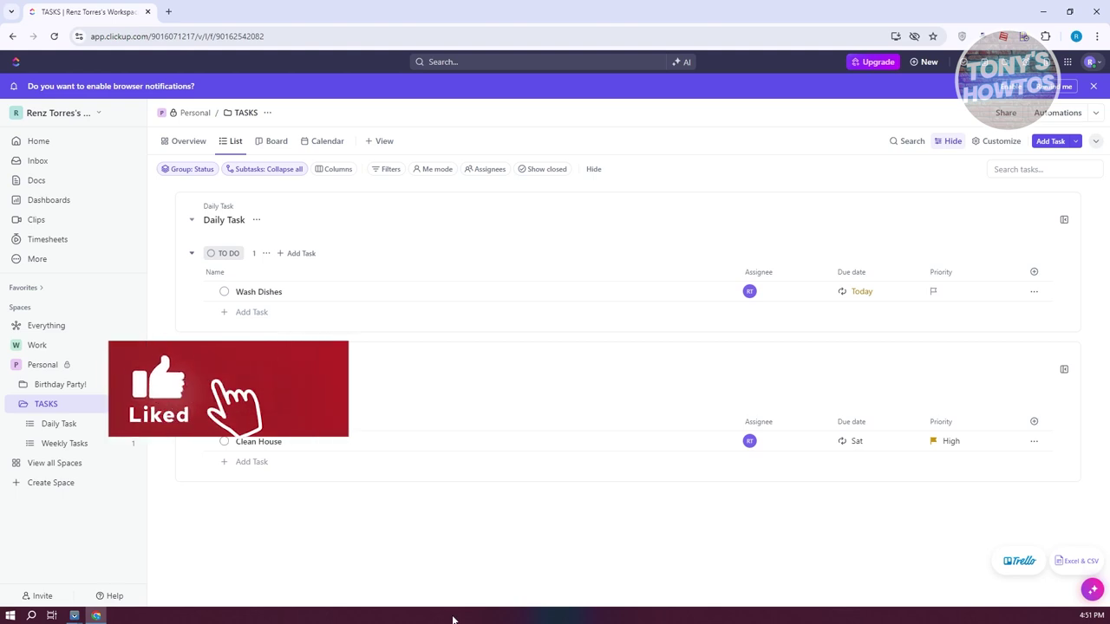
pyautogui.click(326, 142)
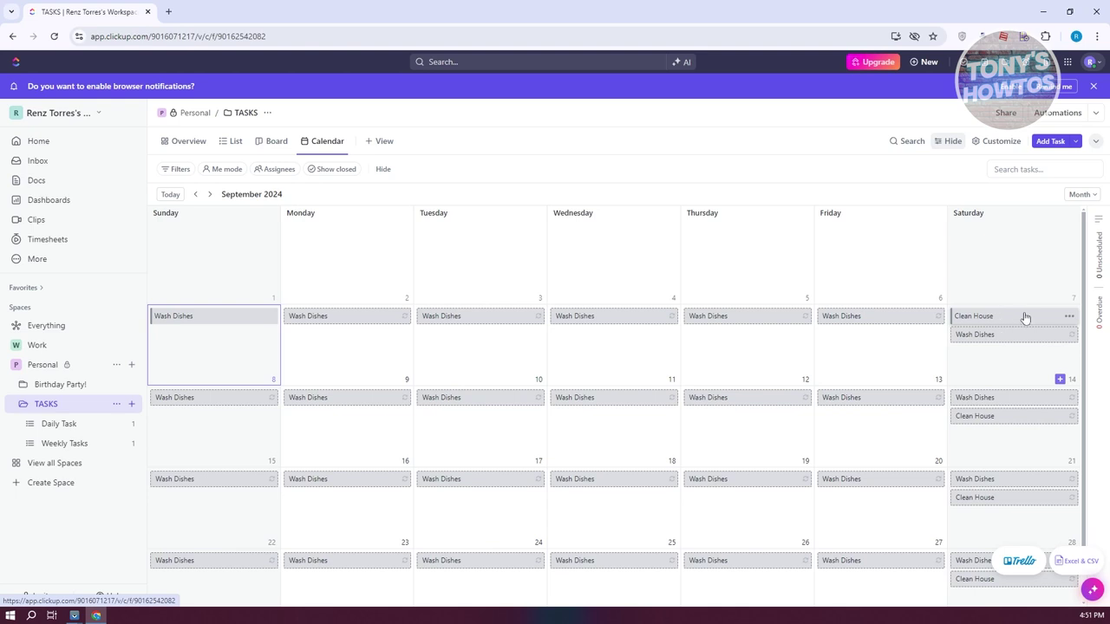
pyautogui.click(310, 321)
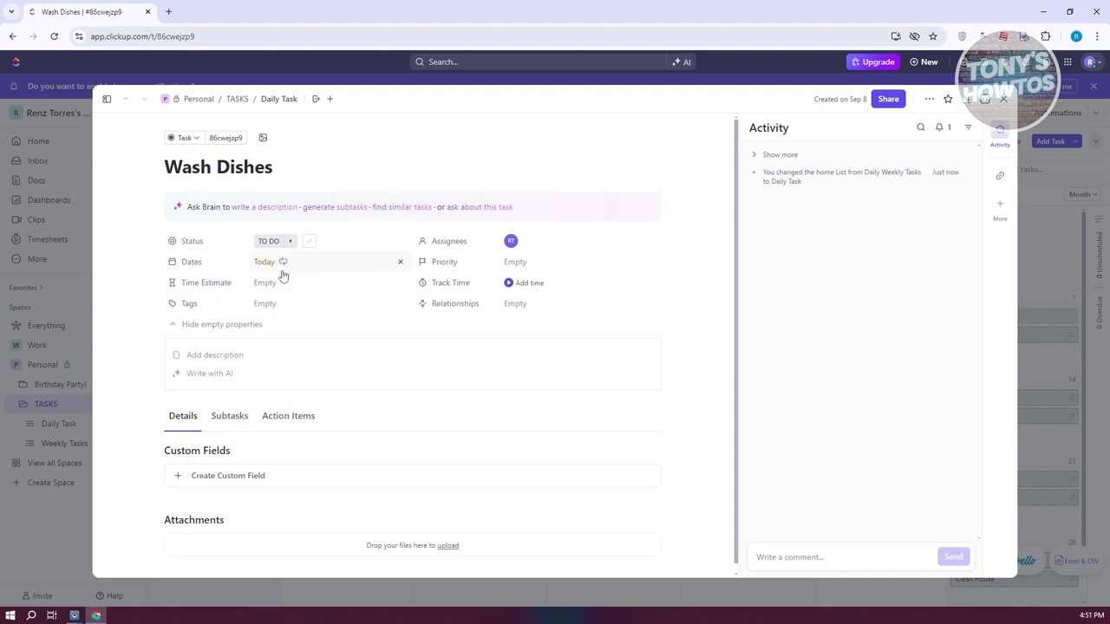
pyautogui.click(1006, 99)
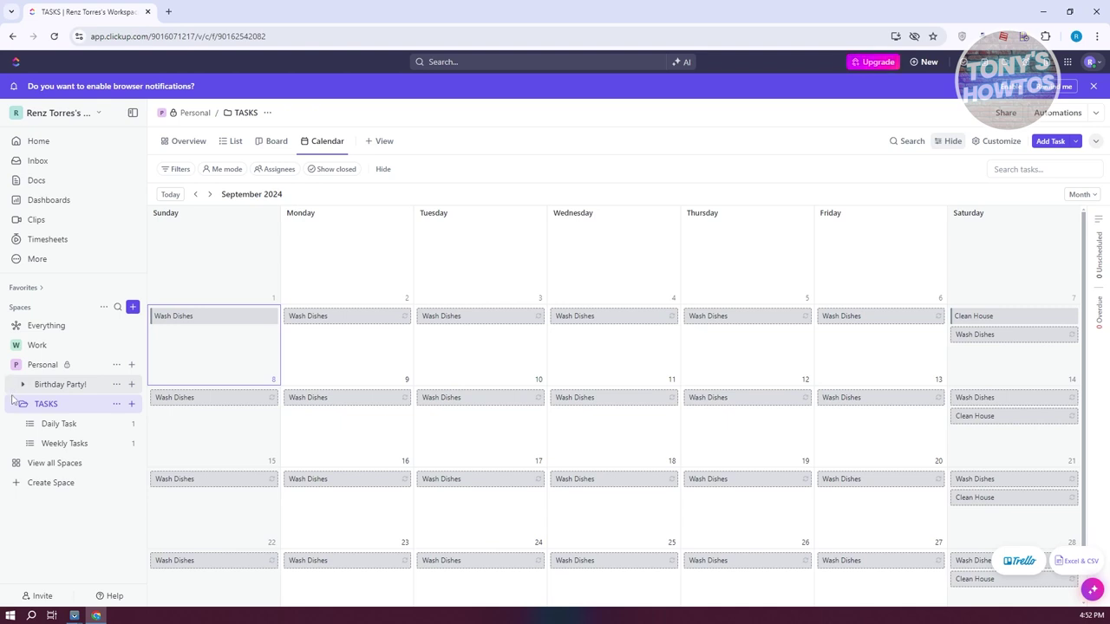
# Step: Review all lists and tasks across the folders of the Personal space
pyautogui.click(48, 405)
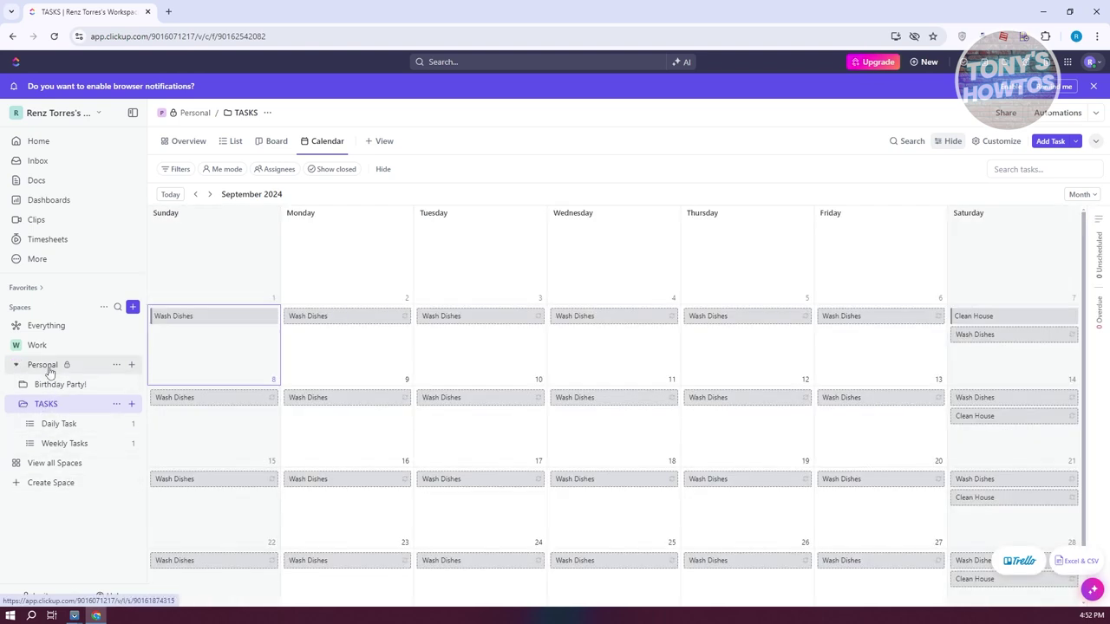
pyautogui.click(49, 368)
pyautogui.scroll(-1, 564, 364)
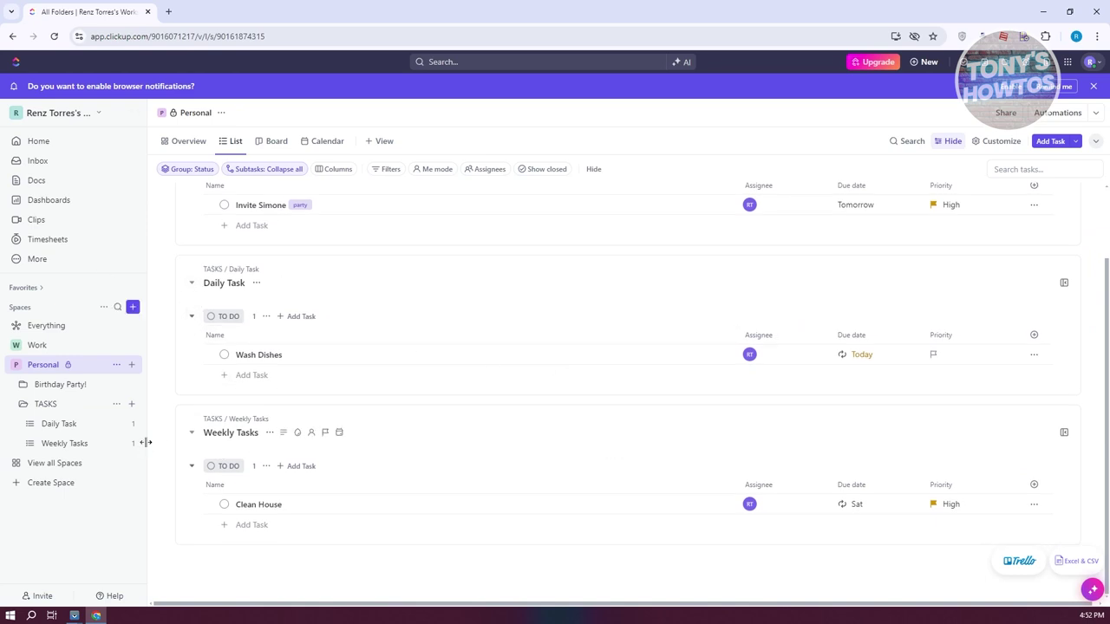
pyautogui.scroll(1, 260, 382)
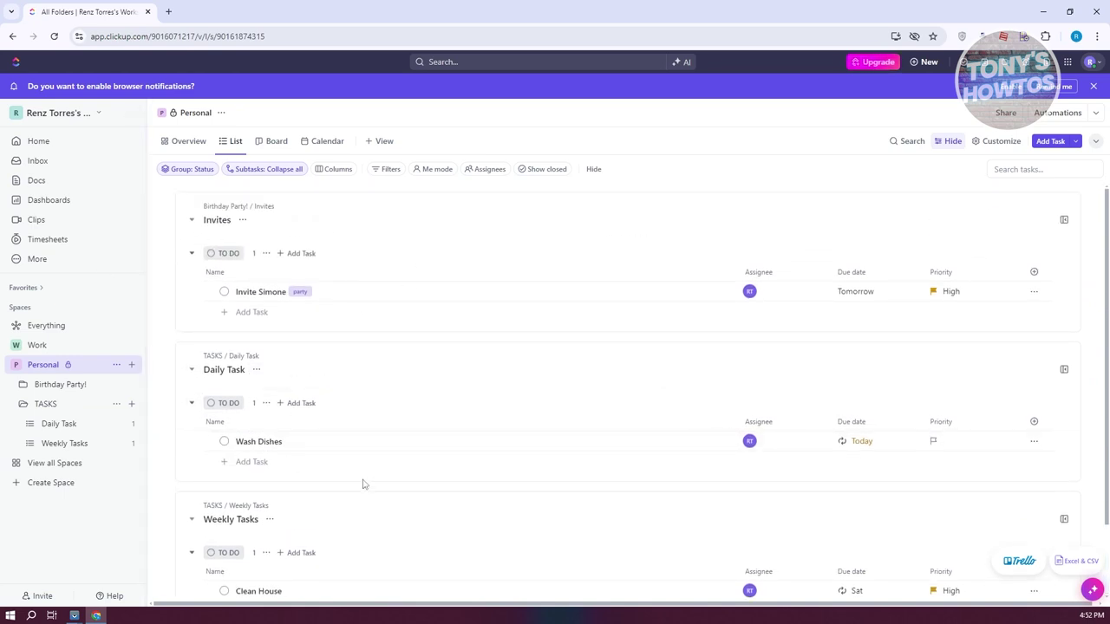